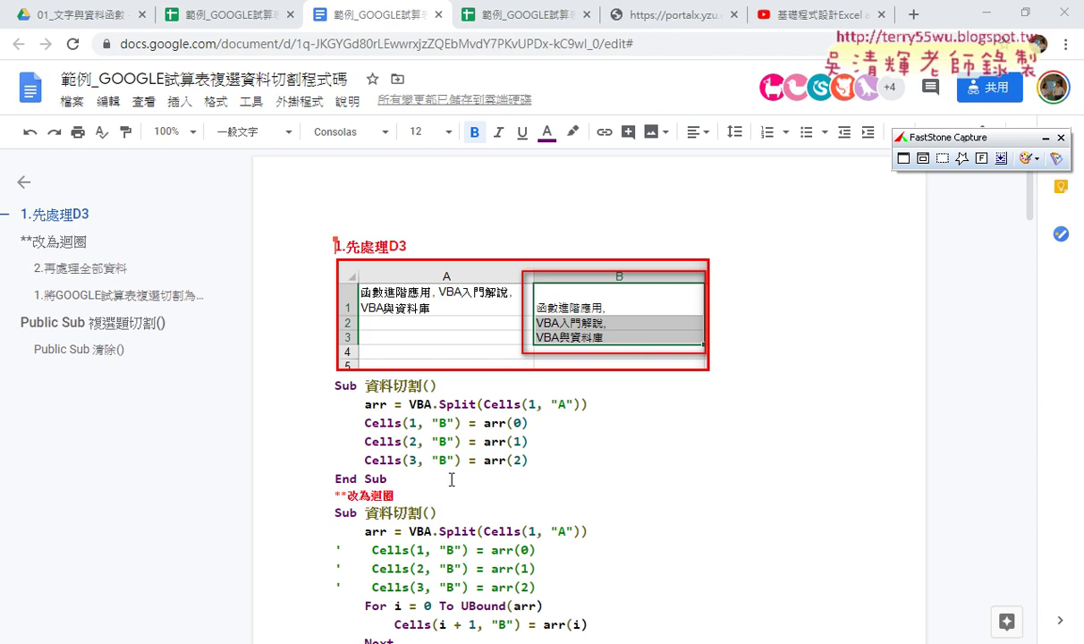
Step: Highlight the word Split on the arr = VBA.Split line in yellow
{"action": "left_click_drag", "start_coordinate": [527, 459], "coordinate": [308, 417]}
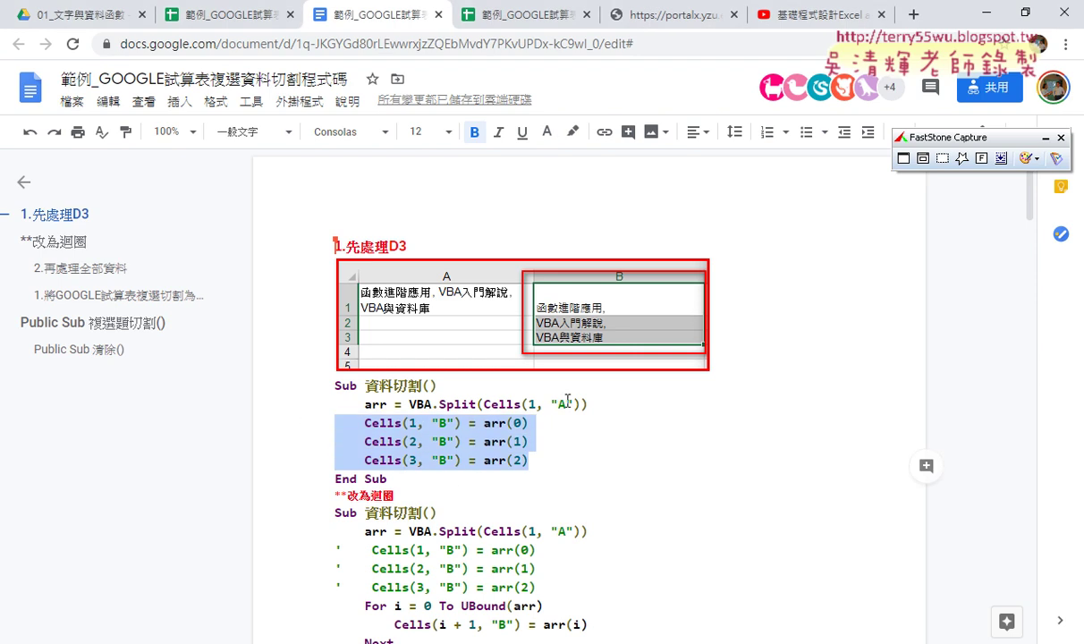
{"action": "left_click", "coordinate": [439, 405]}
{"action": "double_click", "coordinate": [447, 405]}
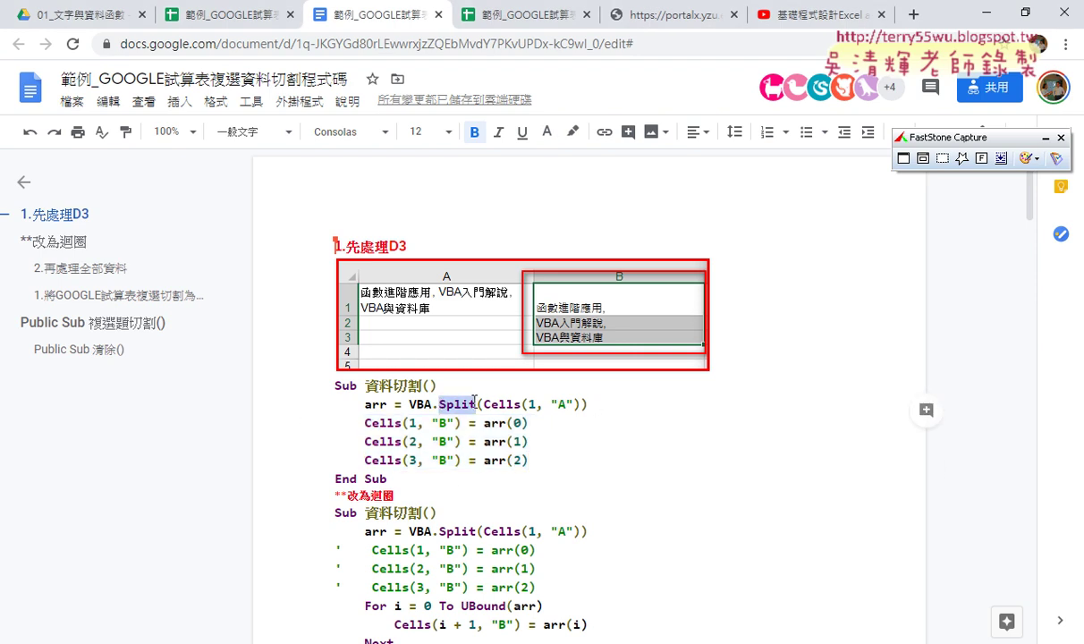
{"action": "left_click", "coordinate": [572, 134]}
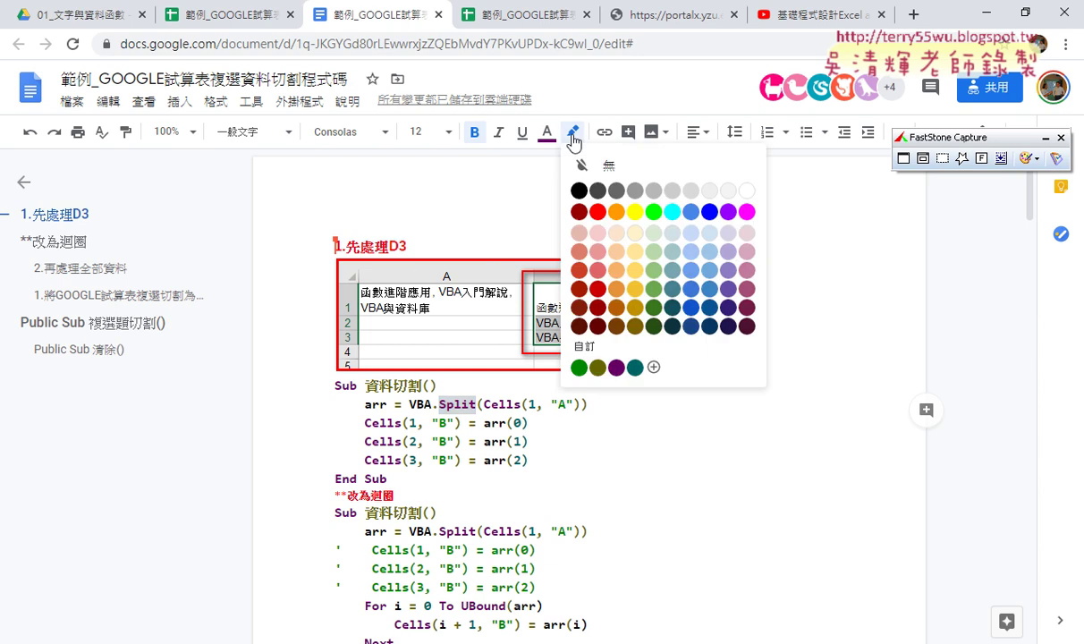
{"action": "left_click", "coordinate": [608, 199]}
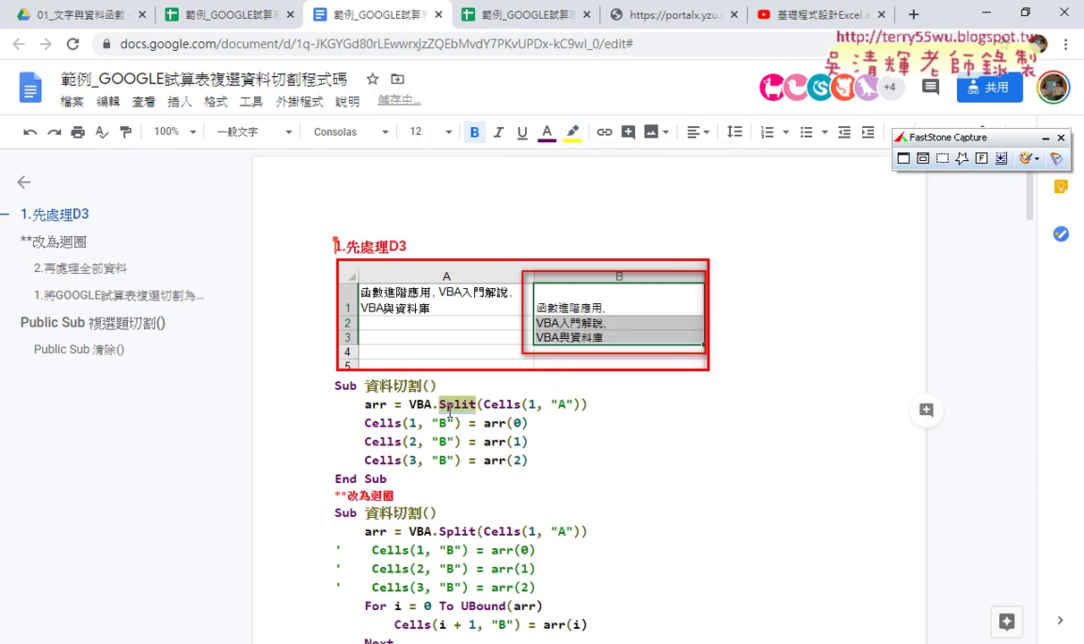
Step: Select the variable arr, then arr(0) and its (0) index on the Cells(1, "B") line
{"action": "left_click_drag", "start_coordinate": [387, 404], "coordinate": [358, 404]}
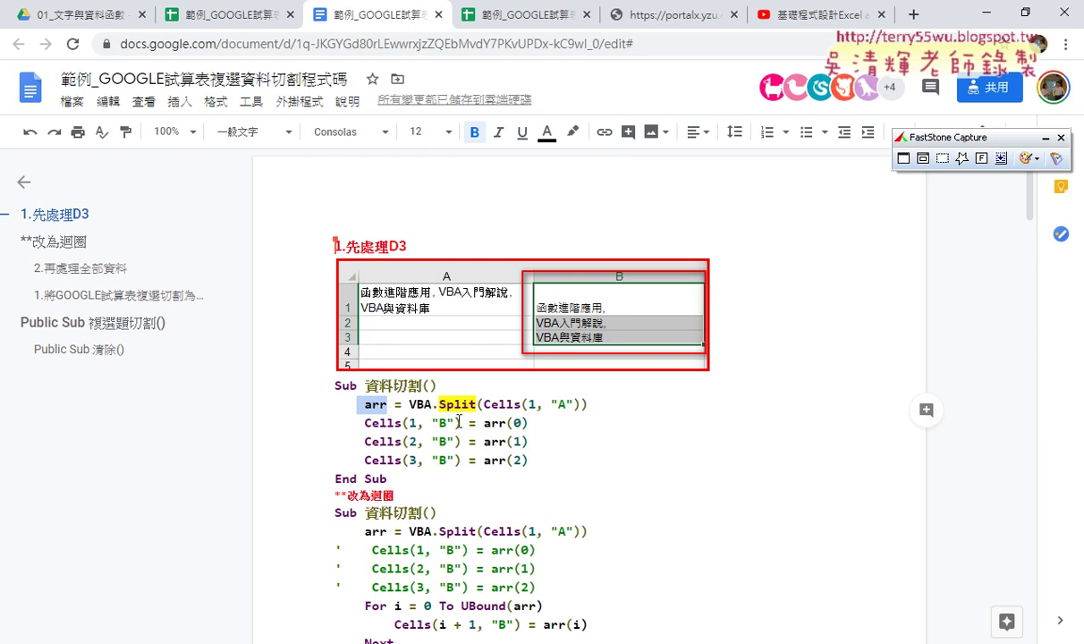
{"action": "left_click_drag", "start_coordinate": [484, 422], "coordinate": [527, 423]}
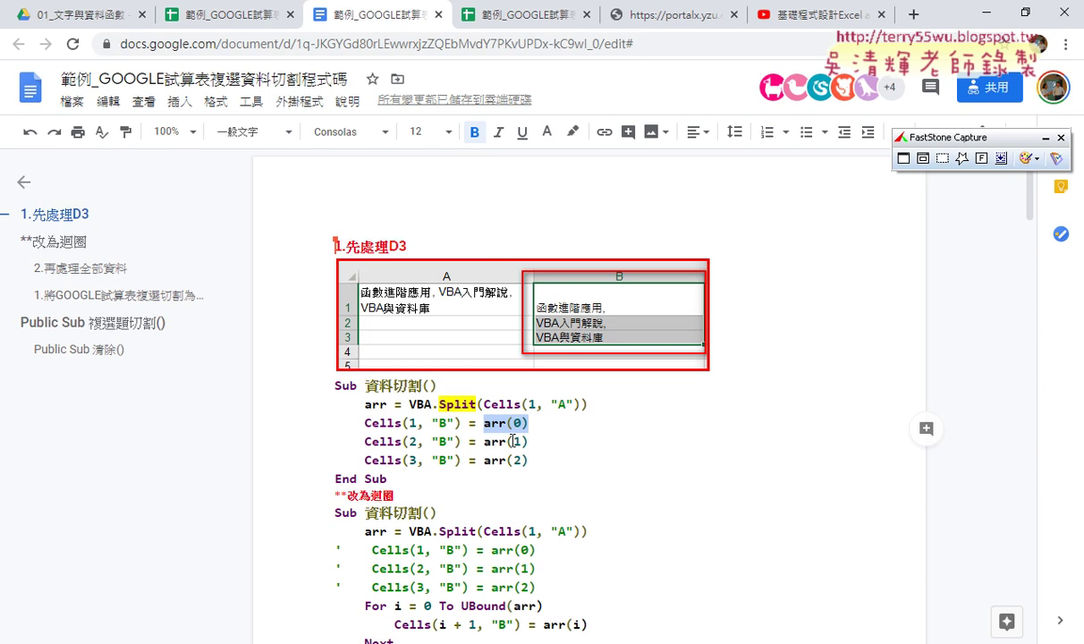
{"action": "left_click", "coordinate": [506, 421]}
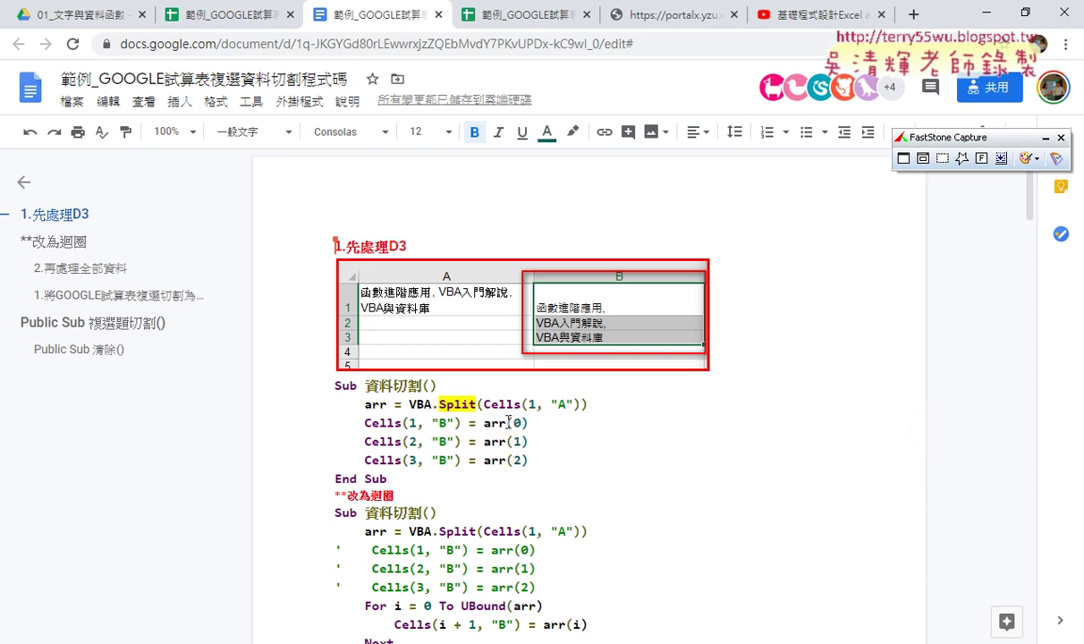
{"action": "left_click_drag", "start_coordinate": [507, 422], "coordinate": [528, 422]}
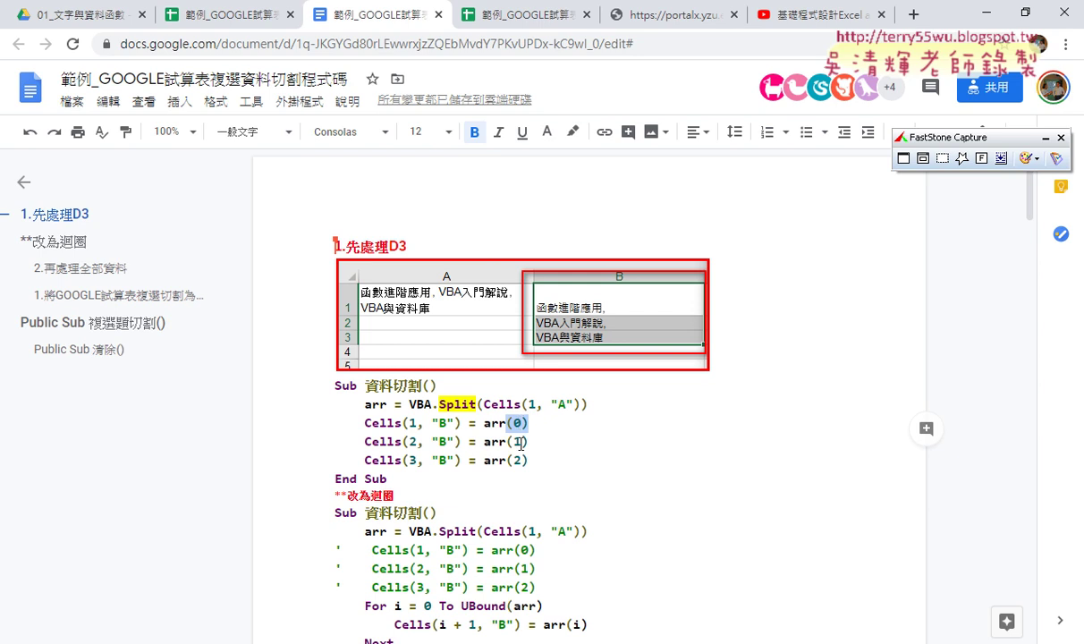
{"action": "left_click_drag", "start_coordinate": [528, 460], "coordinate": [507, 460]}
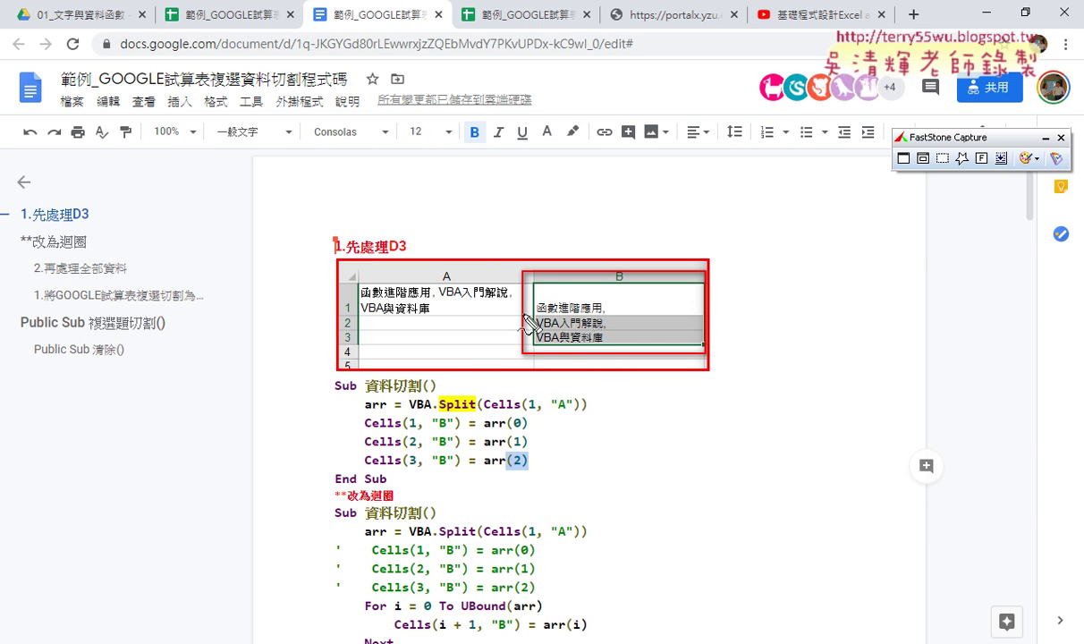
{"action": "left_click_drag", "start_coordinate": [342, 315], "coordinate": [340, 311]}
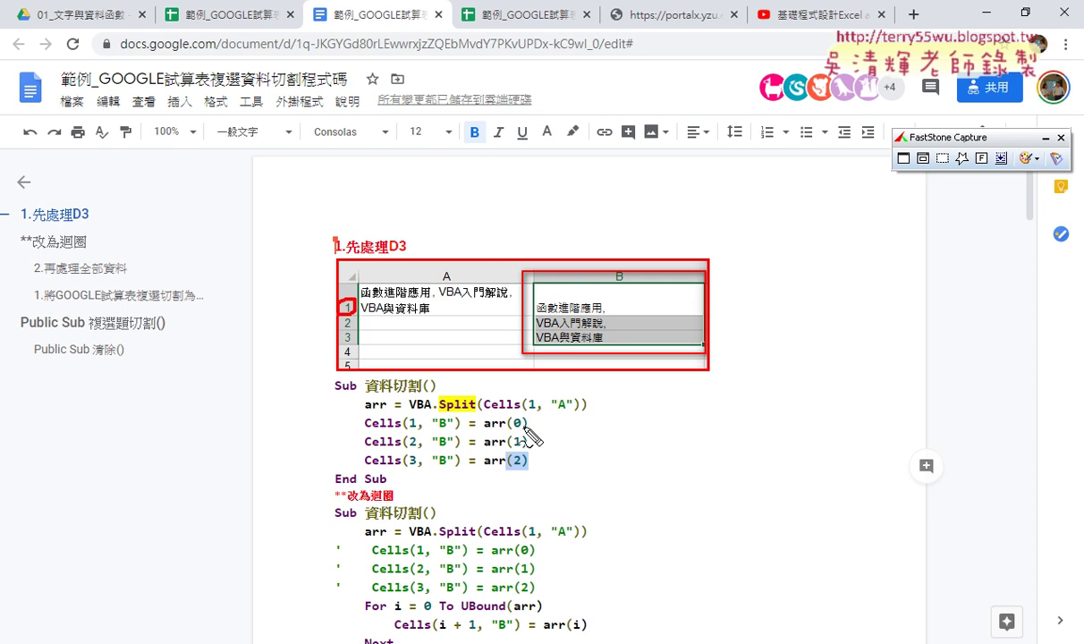
{"action": "left_click_drag", "start_coordinate": [513, 431], "coordinate": [527, 430]}
{"action": "key", "text": "Escape"}
{"action": "left_click_drag", "start_coordinate": [527, 459], "coordinate": [330, 428]}
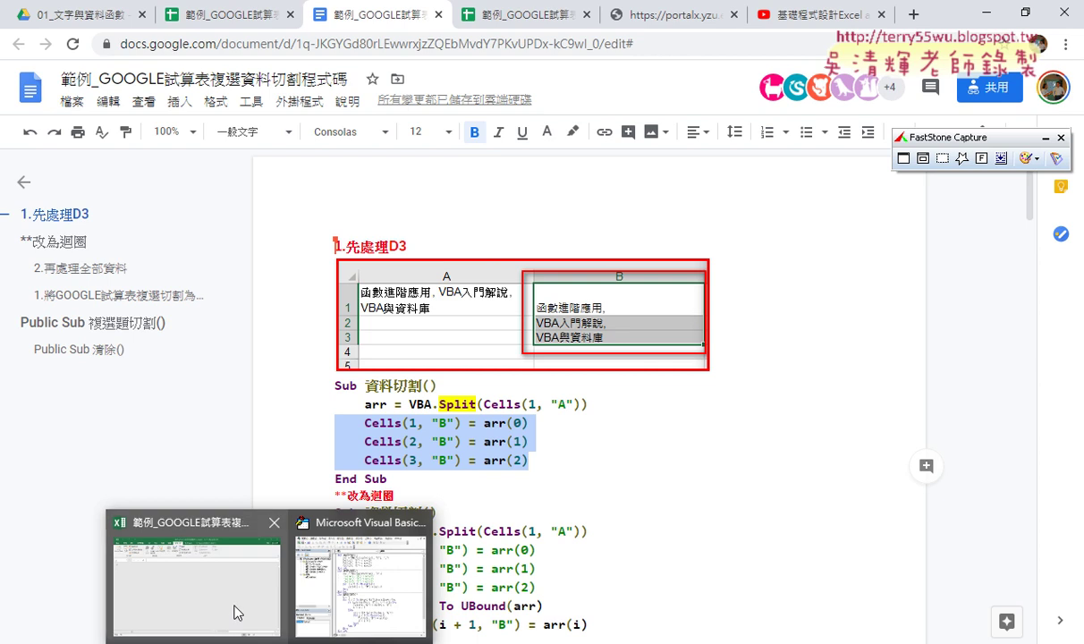
Step: Switch to the Excel survey workbook, check the answers in D4 and D5, and open Module1's code
{"action": "left_click", "coordinate": [225, 580]}
{"action": "left_click", "coordinate": [336, 247]}
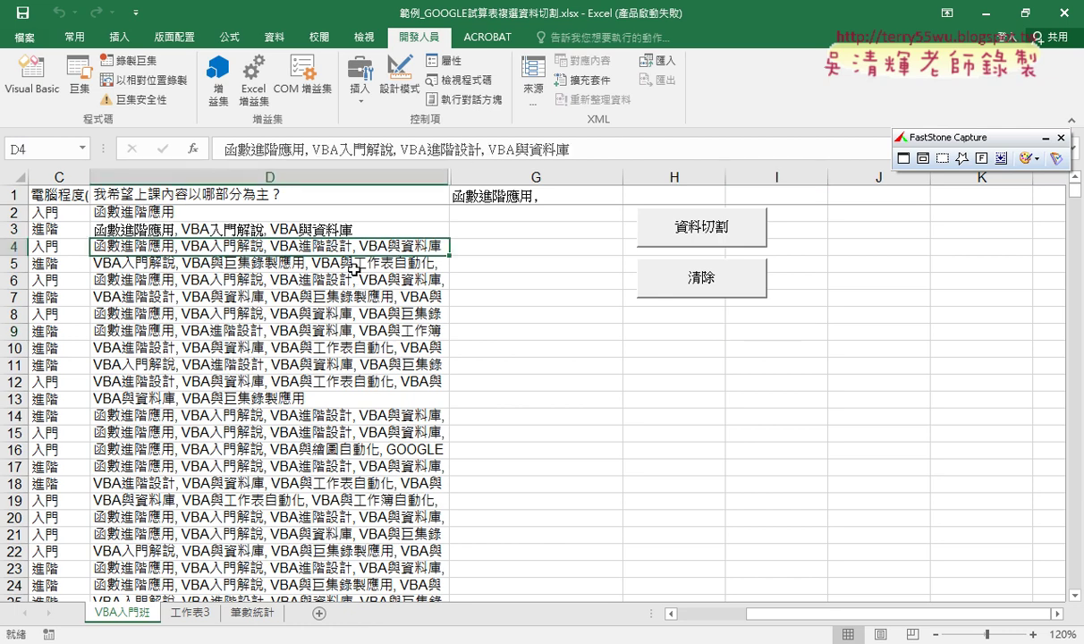
{"action": "left_click", "coordinate": [354, 266]}
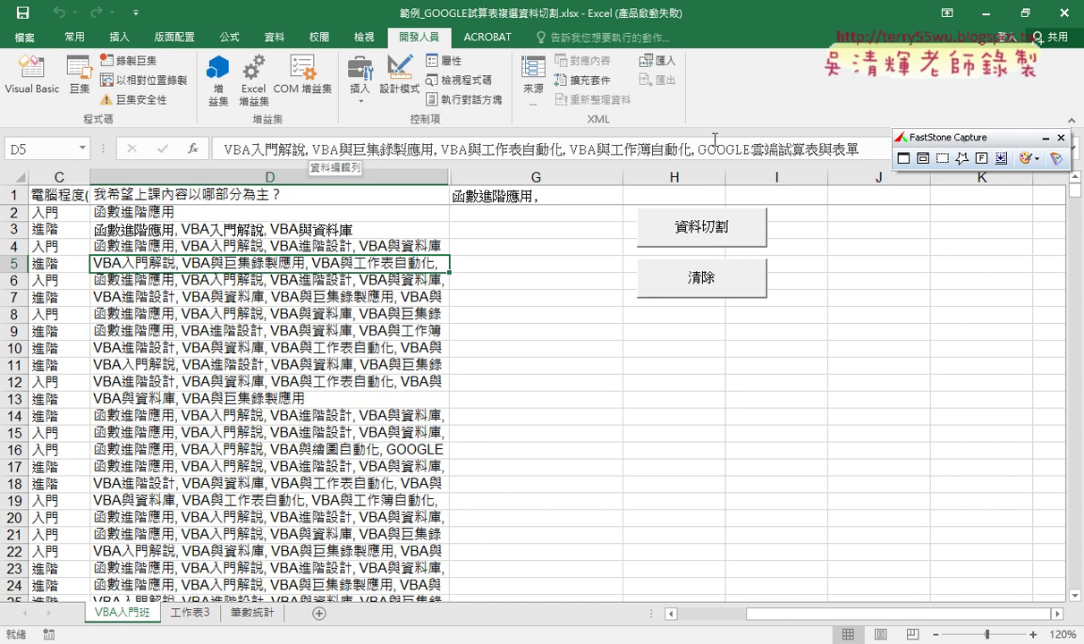
{"action": "left_click", "coordinate": [1046, 138]}
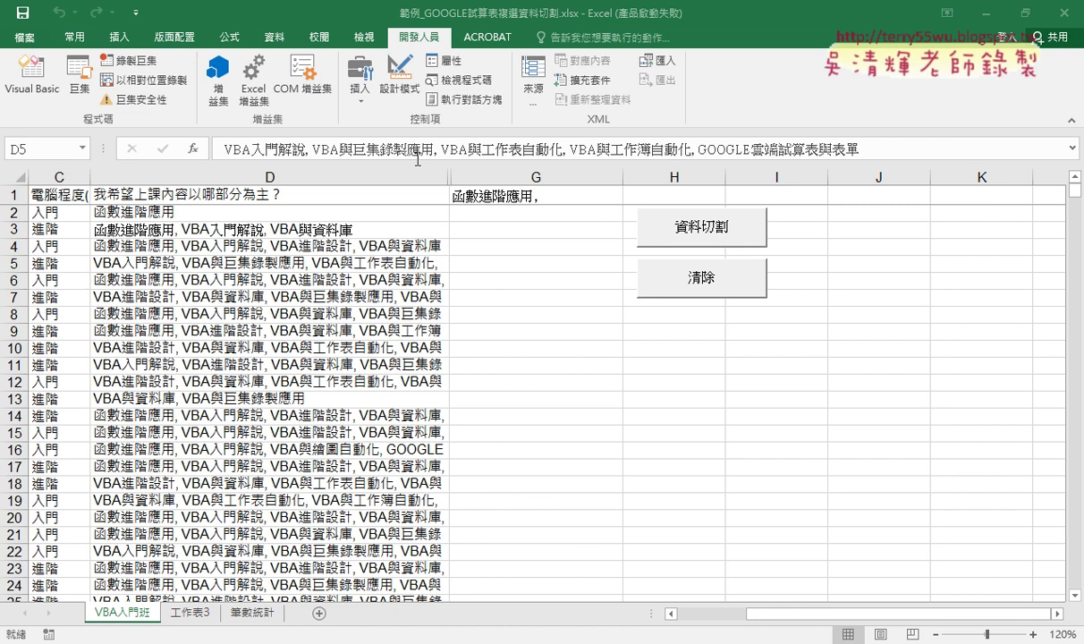
{"action": "left_click", "coordinate": [42, 85]}
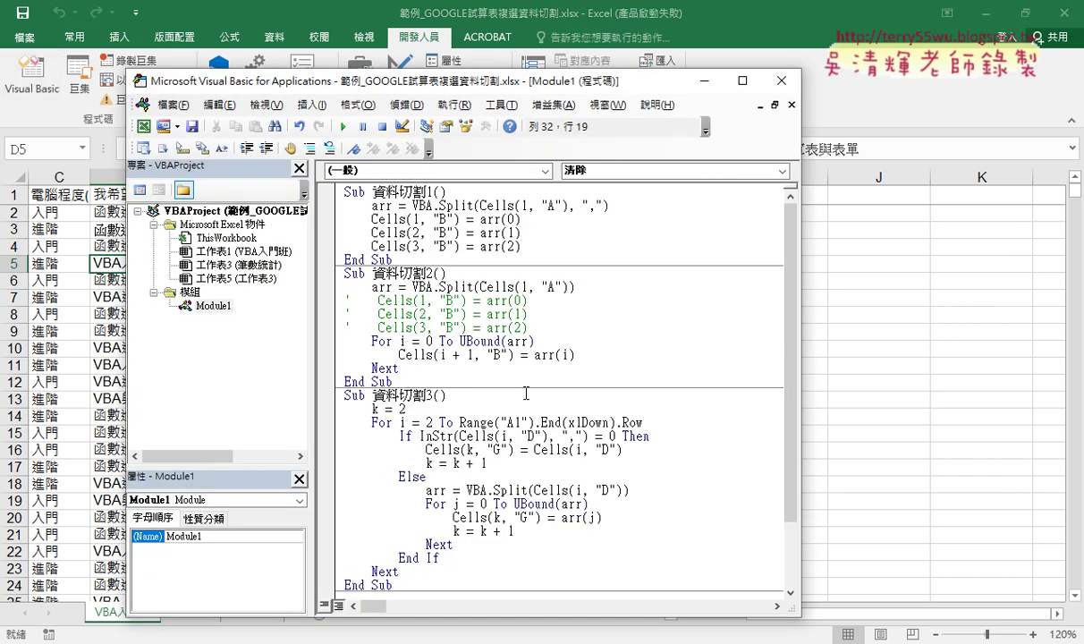
Step: Run the 資料切割 split macro to fill column G and scroll through the results
{"action": "left_click", "coordinate": [878, 331]}
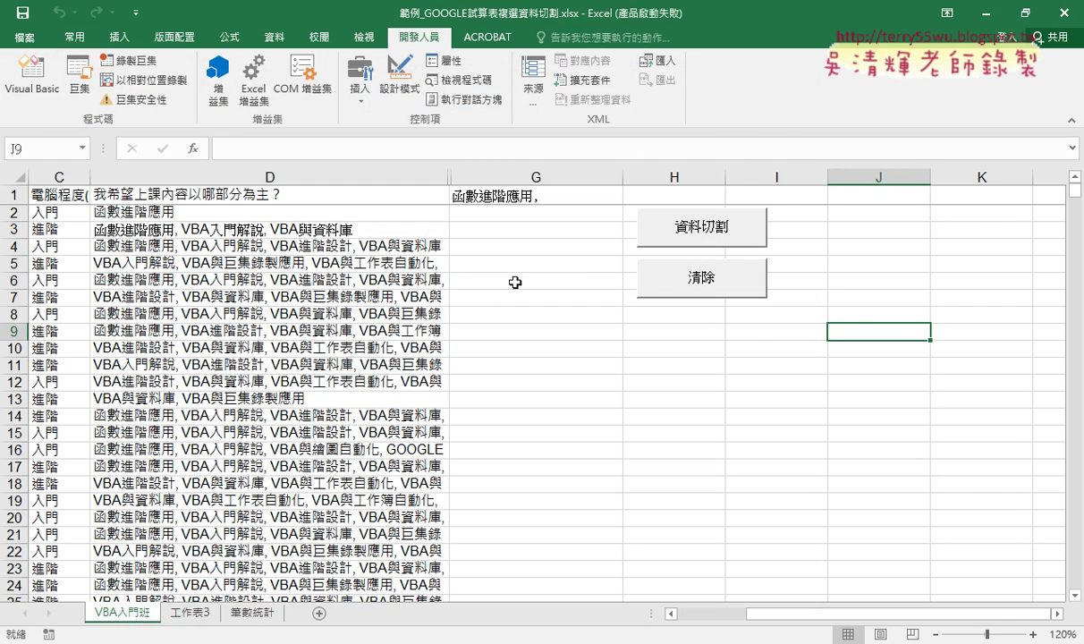
{"action": "left_click", "coordinate": [700, 229]}
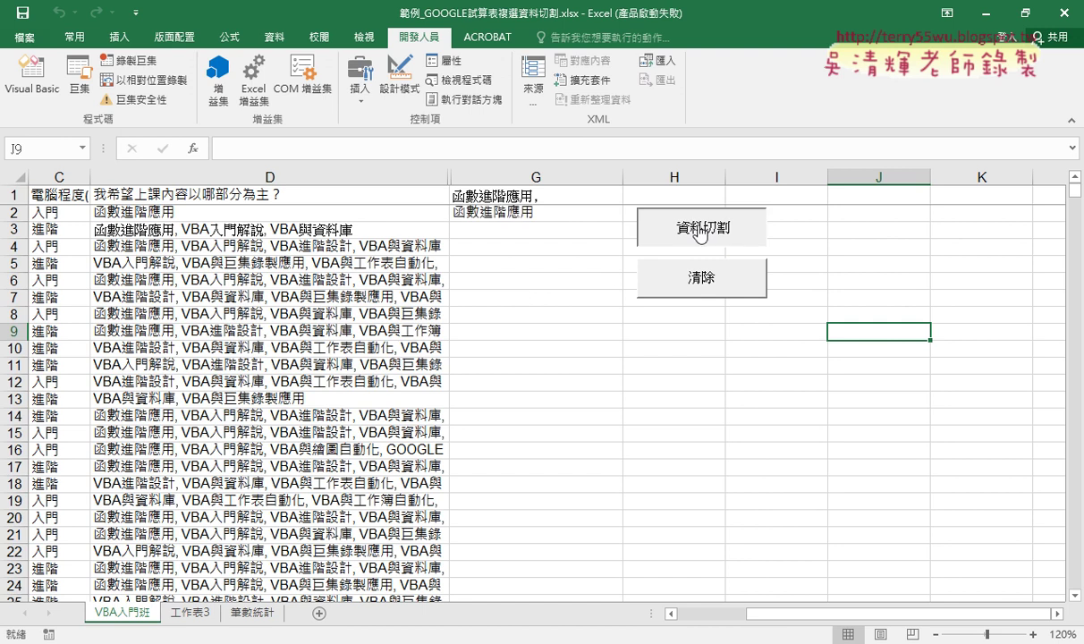
{"action": "scroll", "coordinate": [588, 441], "scroll_direction": "down", "scroll_amount": 9}
{"action": "scroll", "coordinate": [588, 441], "scroll_direction": "down", "scroll_amount": 8}
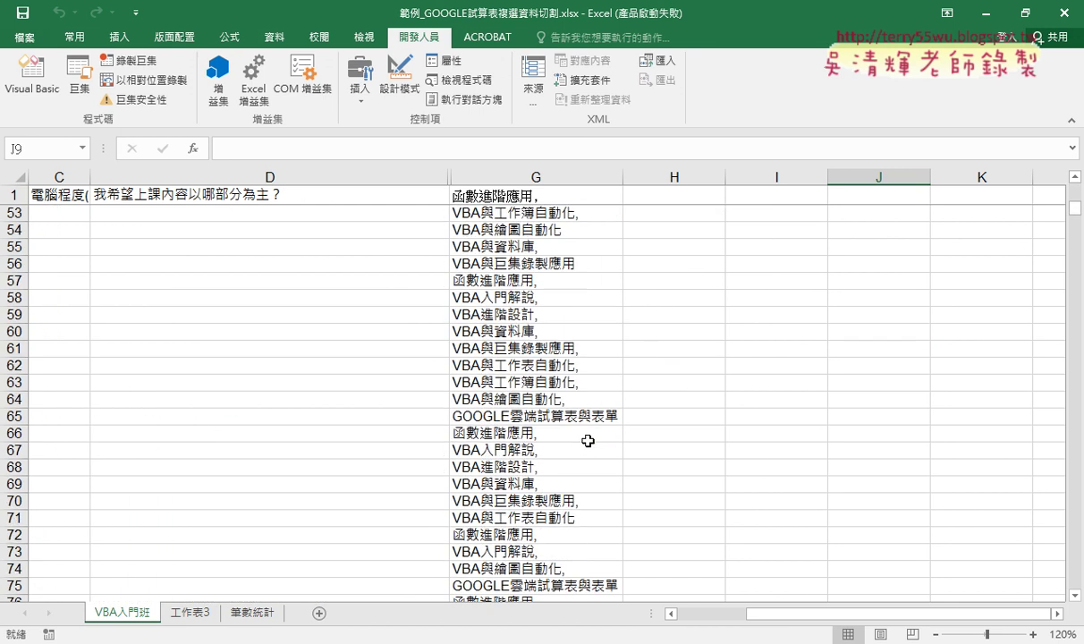
{"action": "scroll", "coordinate": [587, 438], "scroll_direction": "down", "scroll_amount": 10}
{"action": "scroll", "coordinate": [587, 438], "scroll_direction": "down", "scroll_amount": 5}
{"action": "scroll", "coordinate": [590, 435], "scroll_direction": "down", "scroll_amount": 9}
{"action": "scroll", "coordinate": [592, 434], "scroll_direction": "up", "scroll_amount": 4}
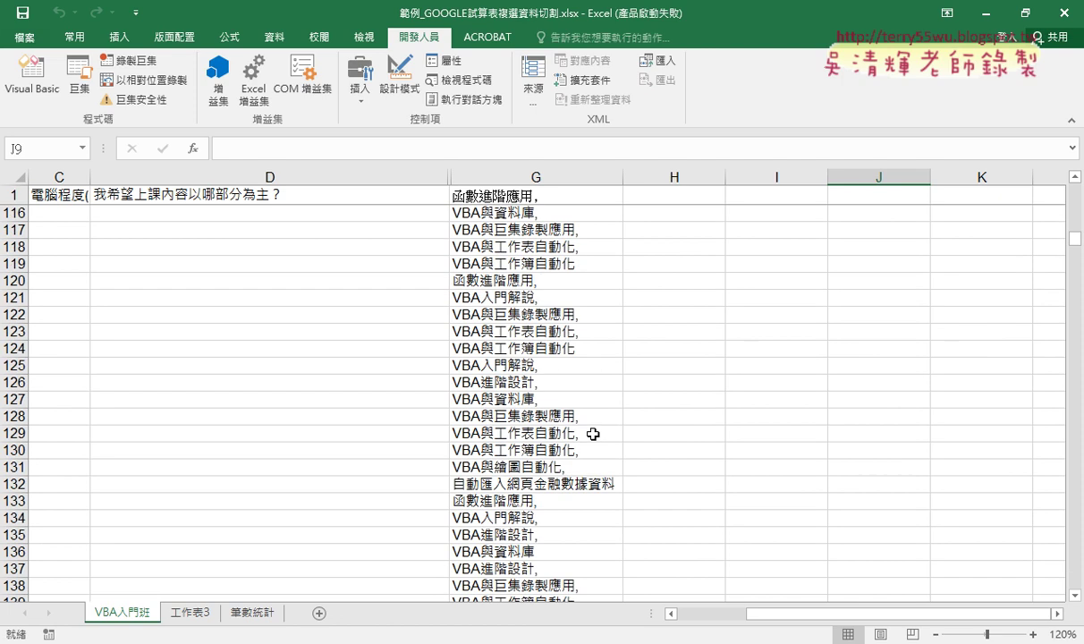
{"action": "scroll", "coordinate": [590, 431], "scroll_direction": "up", "scroll_amount": 13}
{"action": "scroll", "coordinate": [590, 431], "scroll_direction": "up", "scroll_amount": 12}
{"action": "scroll", "coordinate": [586, 428], "scroll_direction": "up", "scroll_amount": 13}
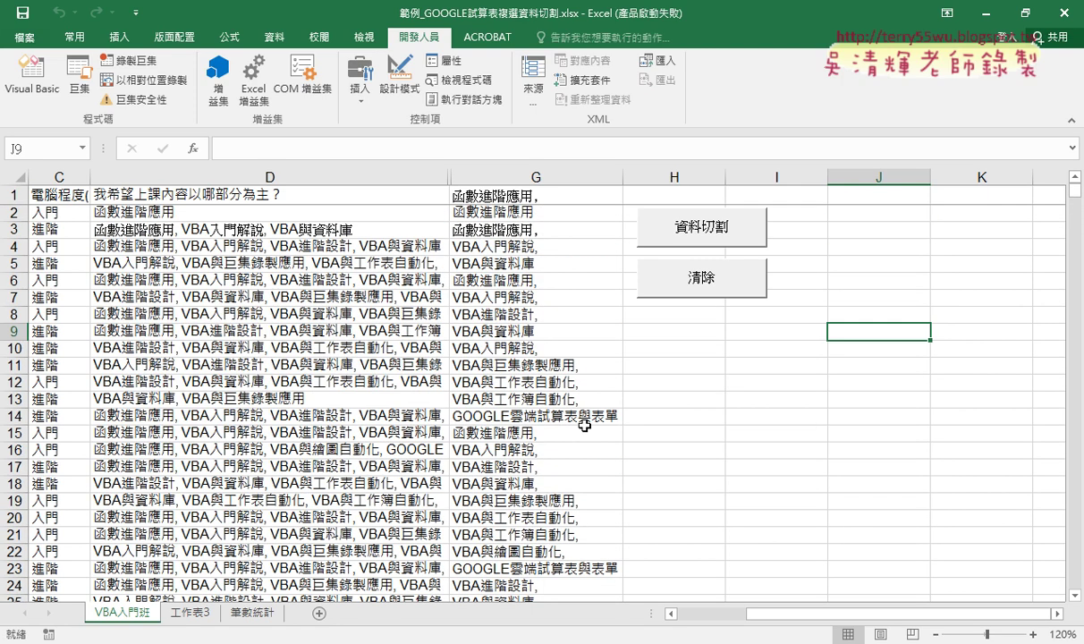
Step: Clear column G with 清除, rerun and clear again, then delete the leftover text in G1
{"action": "left_click", "coordinate": [703, 281]}
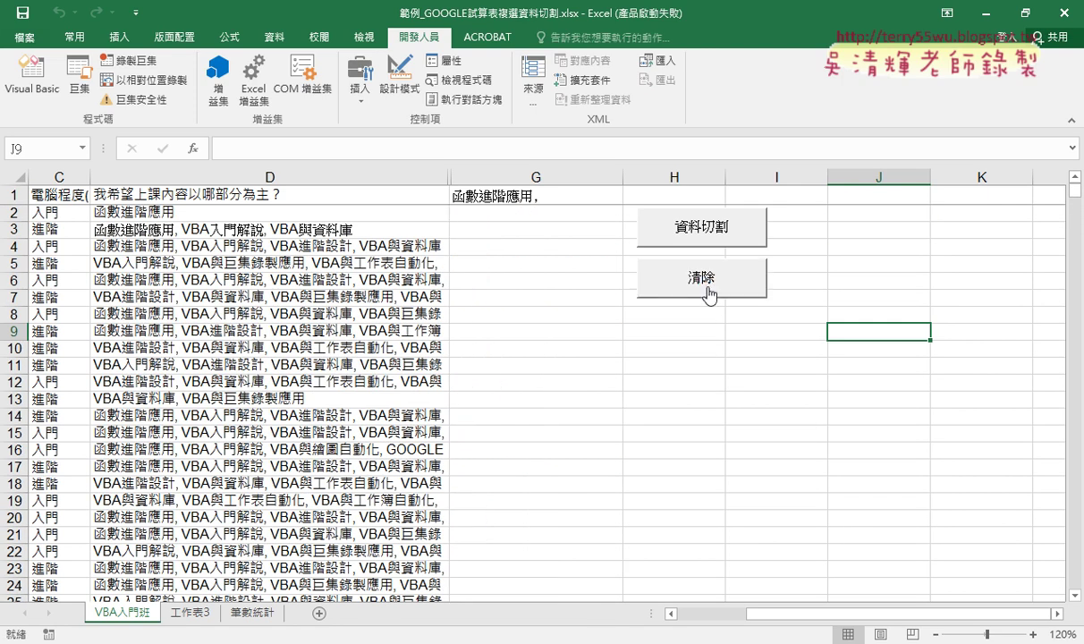
{"action": "left_click", "coordinate": [658, 236]}
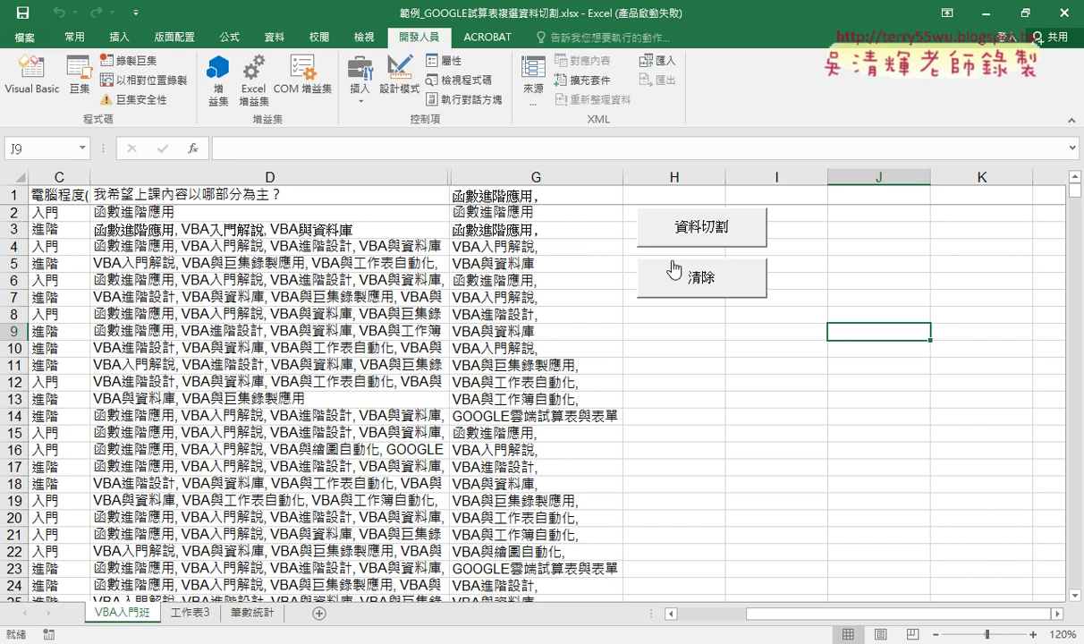
{"action": "left_click", "coordinate": [704, 272]}
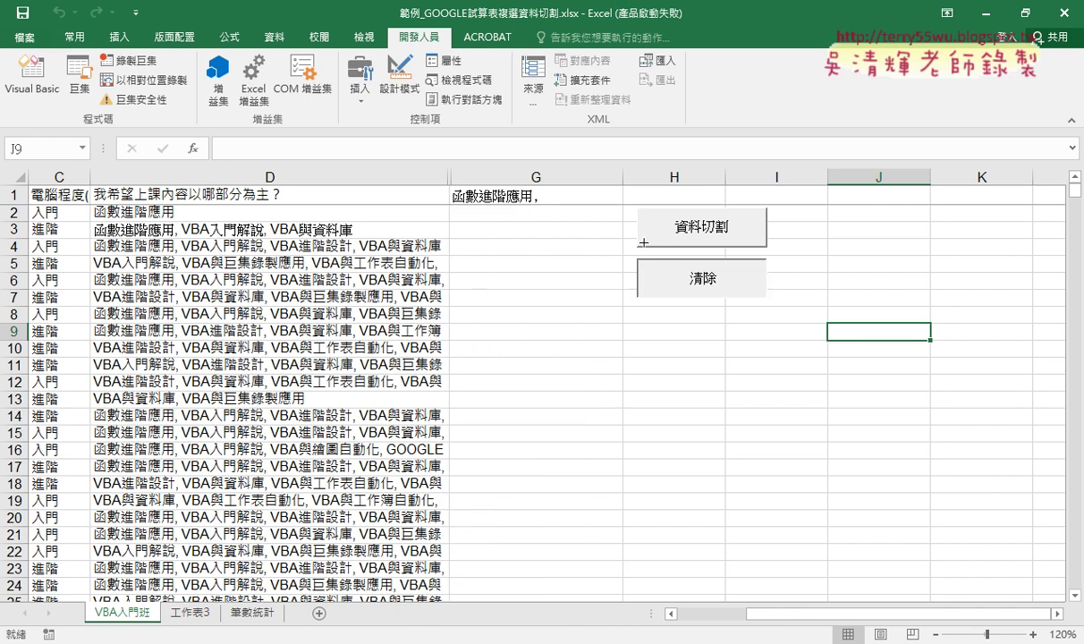
{"action": "left_click", "coordinate": [537, 198]}
{"action": "key", "text": "Delete"}
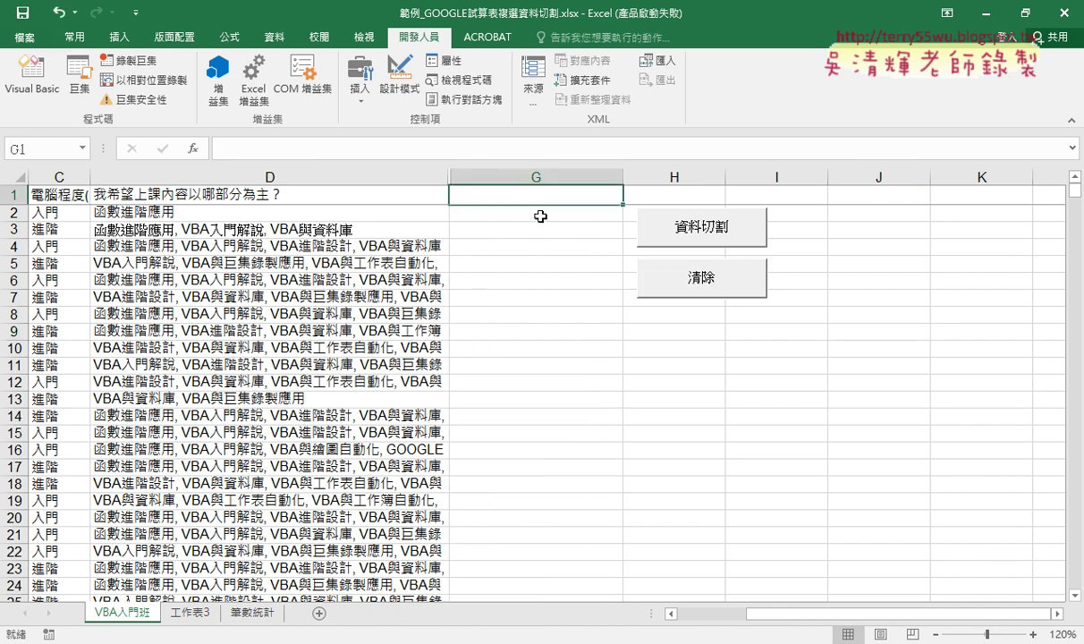
{"action": "left_click", "coordinate": [542, 213]}
Step: Delete the 資料切割3 and 清除 procedures from Module1 and move the code window aside
{"action": "left_click", "coordinate": [31, 76]}
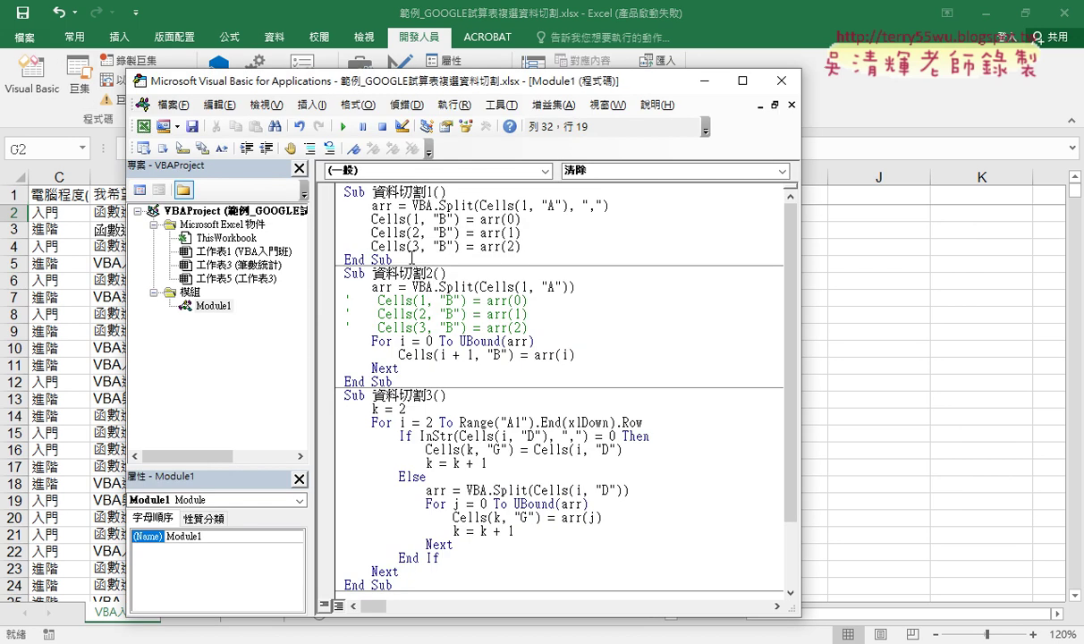
{"action": "left_click_drag", "start_coordinate": [394, 585], "coordinate": [320, 393]}
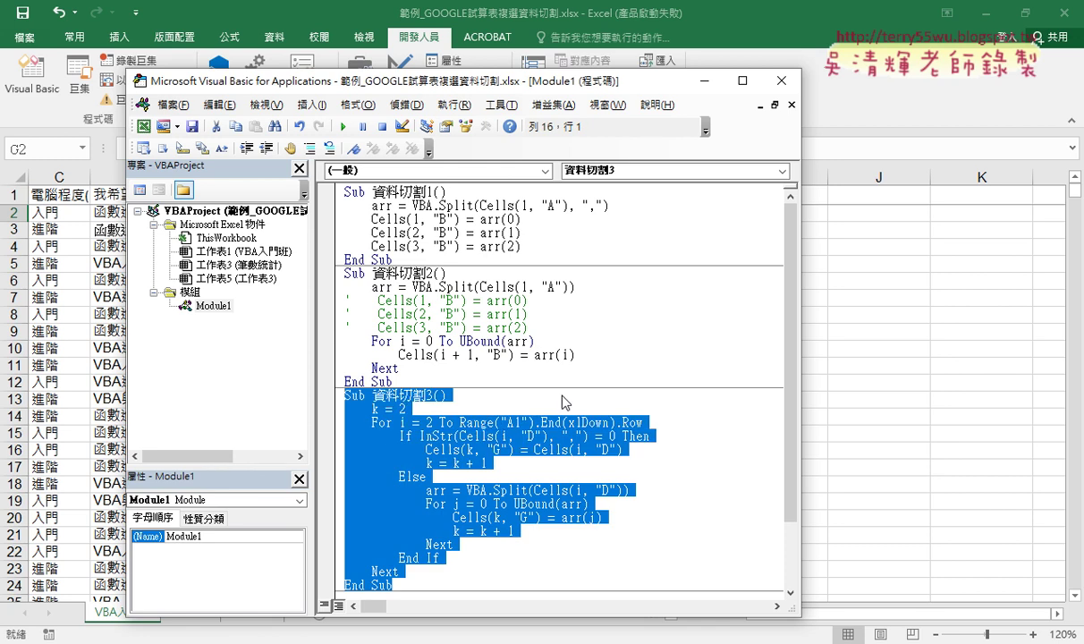
{"action": "key", "text": "Delete"}
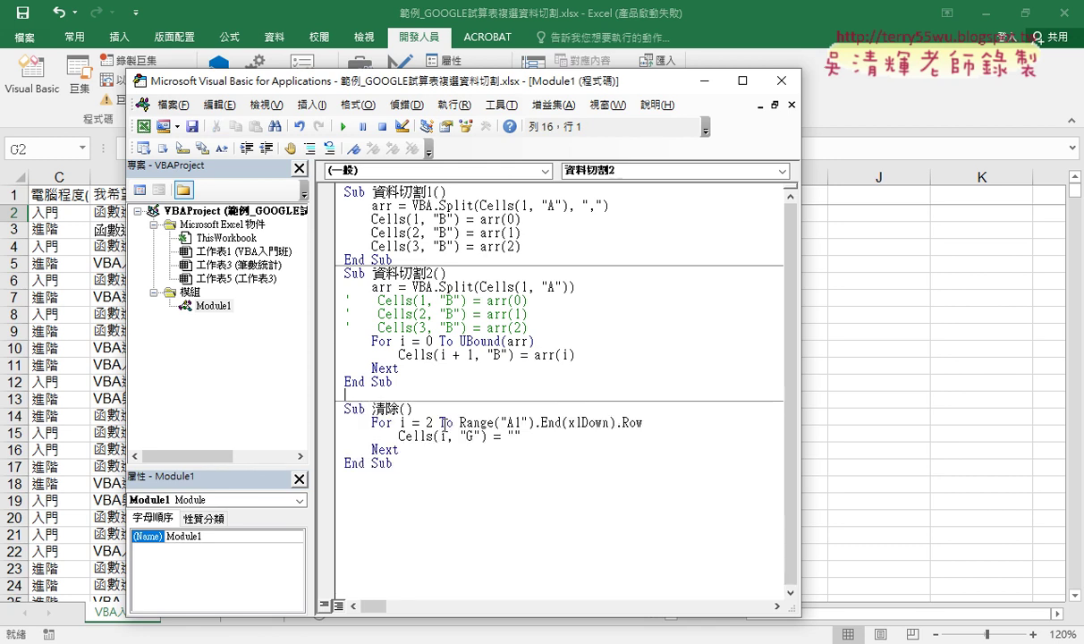
{"action": "left_click", "coordinate": [419, 383]}
{"action": "mouse_move", "coordinate": [401, 478]}
{"action": "left_mouse_down"}
{"action": "mouse_move", "coordinate": [331, 404]}
{"action": "mouse_move", "coordinate": [331, 284]}
{"action": "left_mouse_up"}
{"action": "key", "text": "Delete"}
{"action": "key", "text": "Delete"}
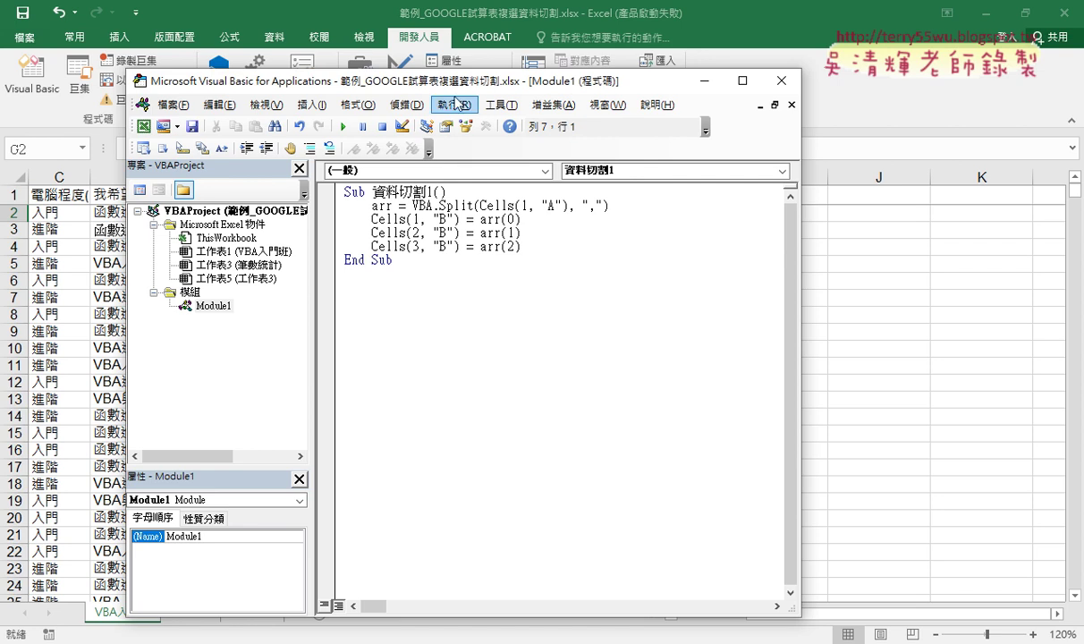
{"action": "mouse_move", "coordinate": [457, 83]}
{"action": "left_mouse_down"}
{"action": "mouse_move", "coordinate": [662, 82]}
{"action": "mouse_move", "coordinate": [704, 69]}
{"action": "left_mouse_up"}
Step: Run 資料切割1 to fill B1:B3 with the three answers, then rename it 資料切割
{"action": "left_click", "coordinate": [190, 613]}
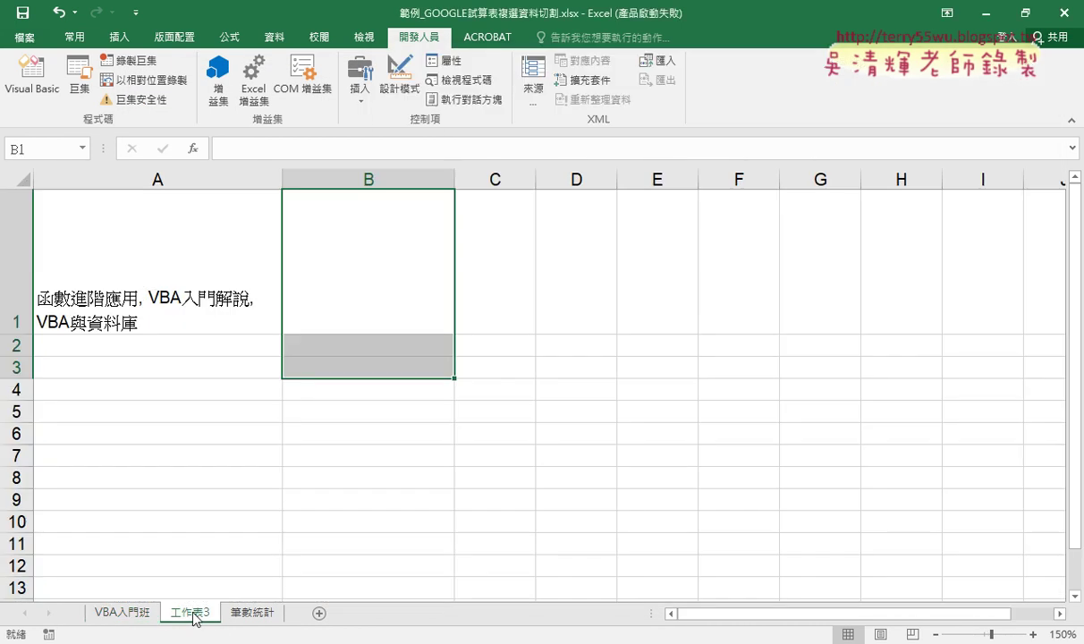
{"action": "left_click", "coordinate": [32, 76]}
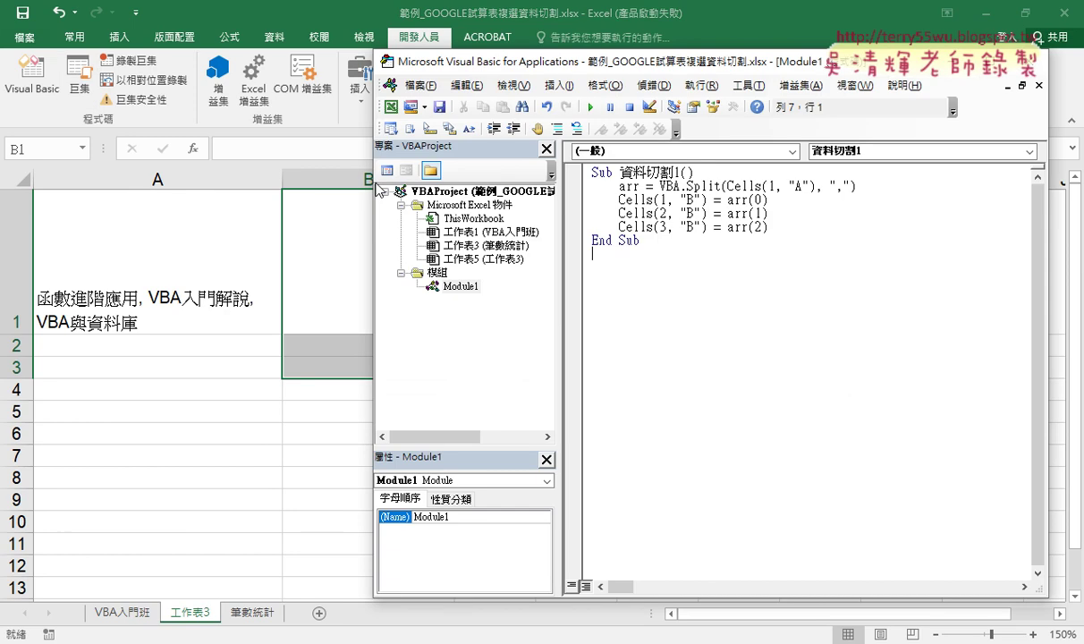
{"action": "left_click", "coordinate": [590, 106]}
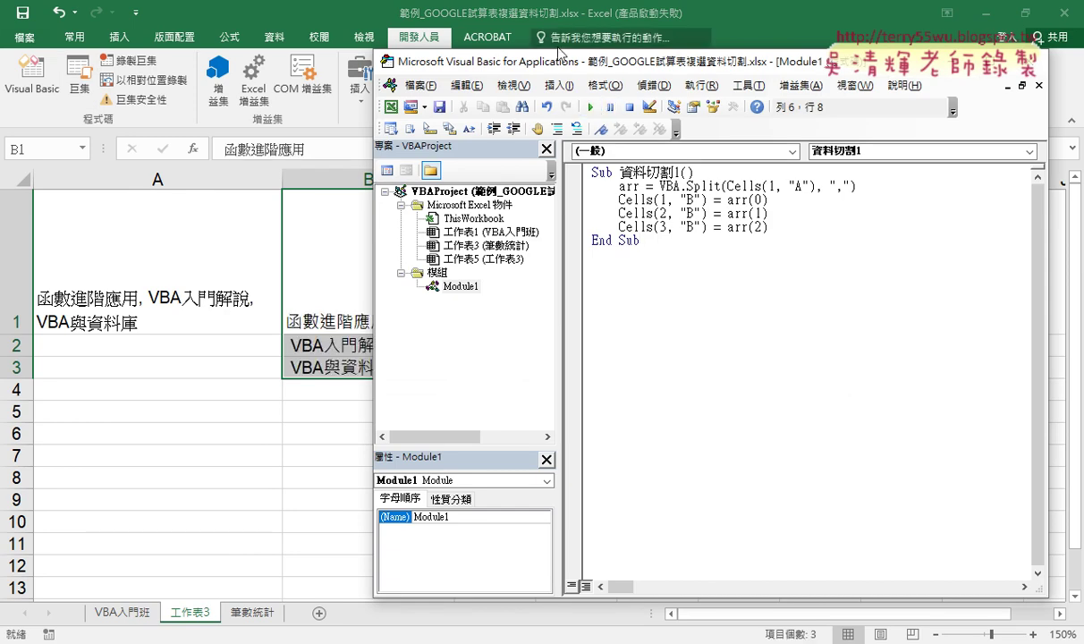
{"action": "left_click_drag", "start_coordinate": [560, 69], "coordinate": [625, 71]}
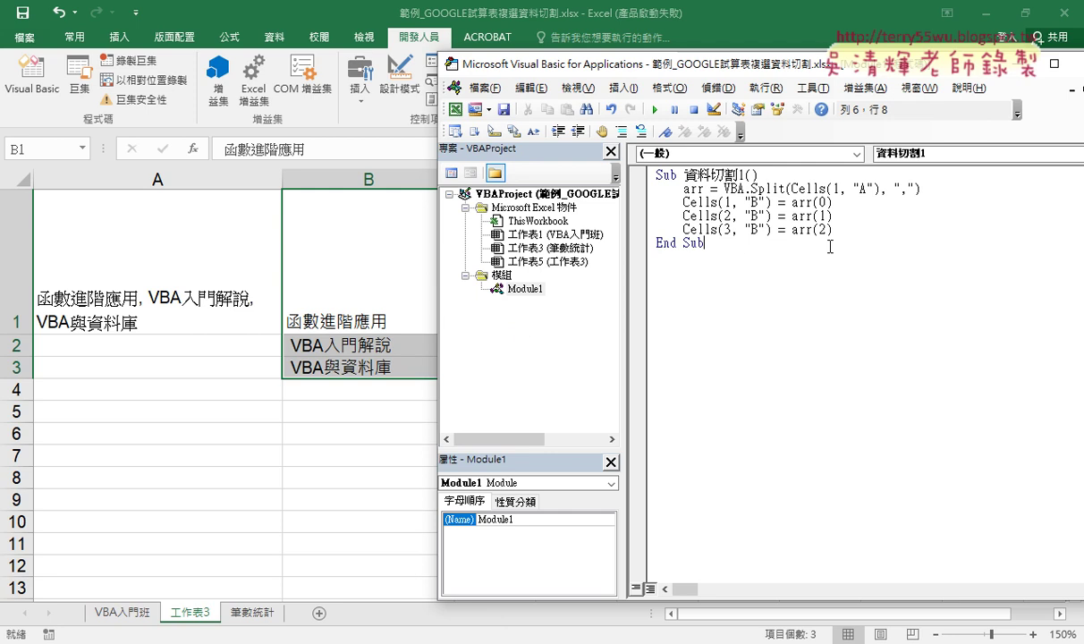
{"action": "left_click", "coordinate": [706, 175]}
{"action": "key", "text": "BackSpace"}
Step: Comment out the three Cells assignment lines with Comment Block from the restored Edit toolbar
{"action": "left_click_drag", "start_coordinate": [843, 231], "coordinate": [657, 202]}
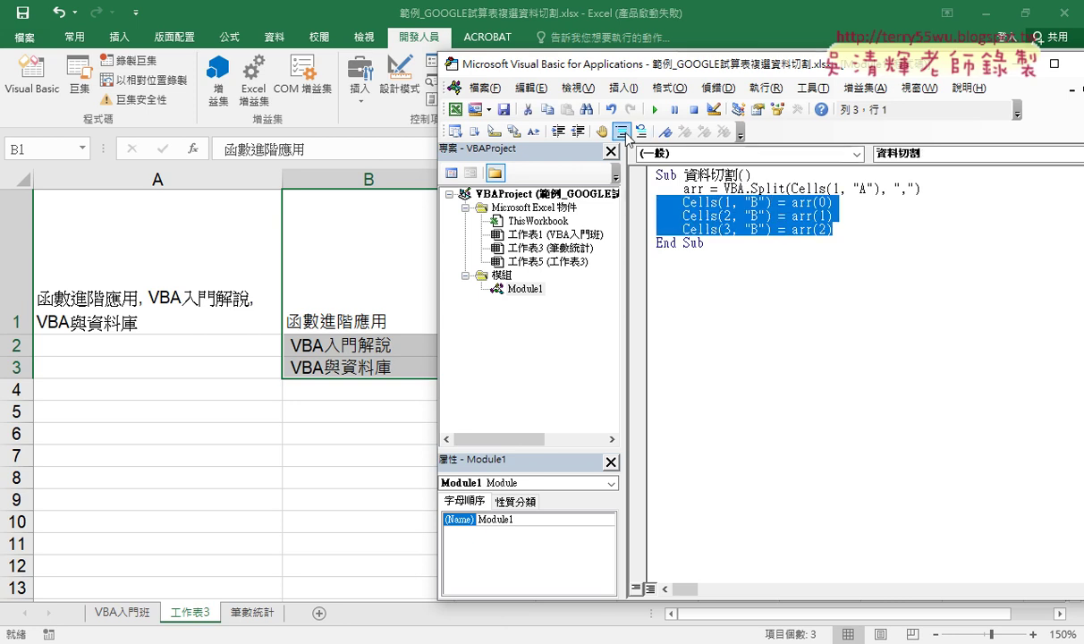
{"action": "right_click", "coordinate": [679, 132]}
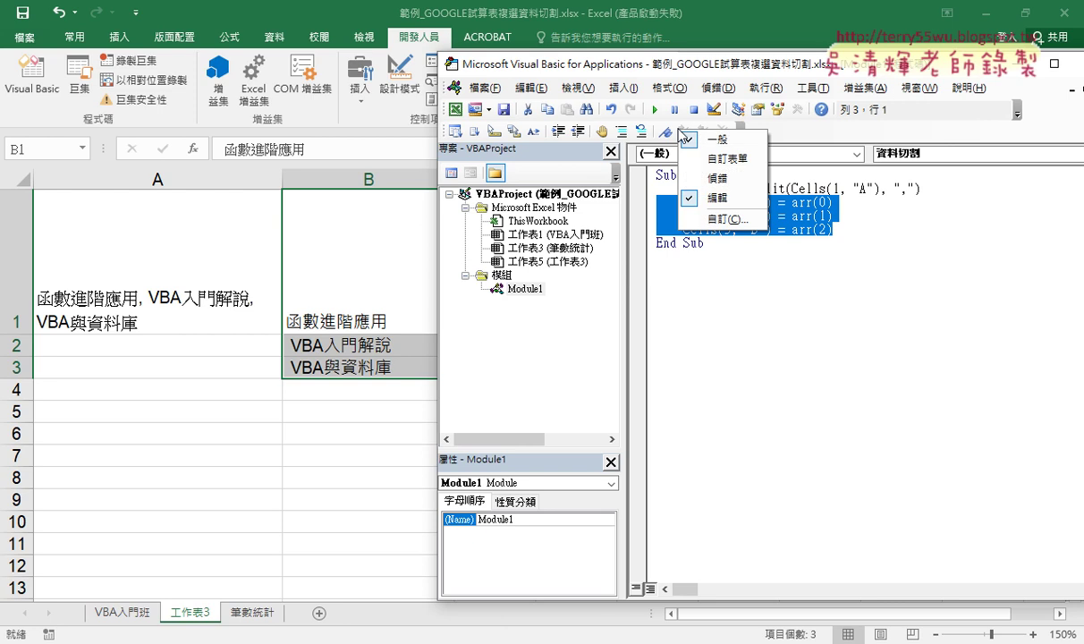
{"action": "left_click", "coordinate": [715, 198]}
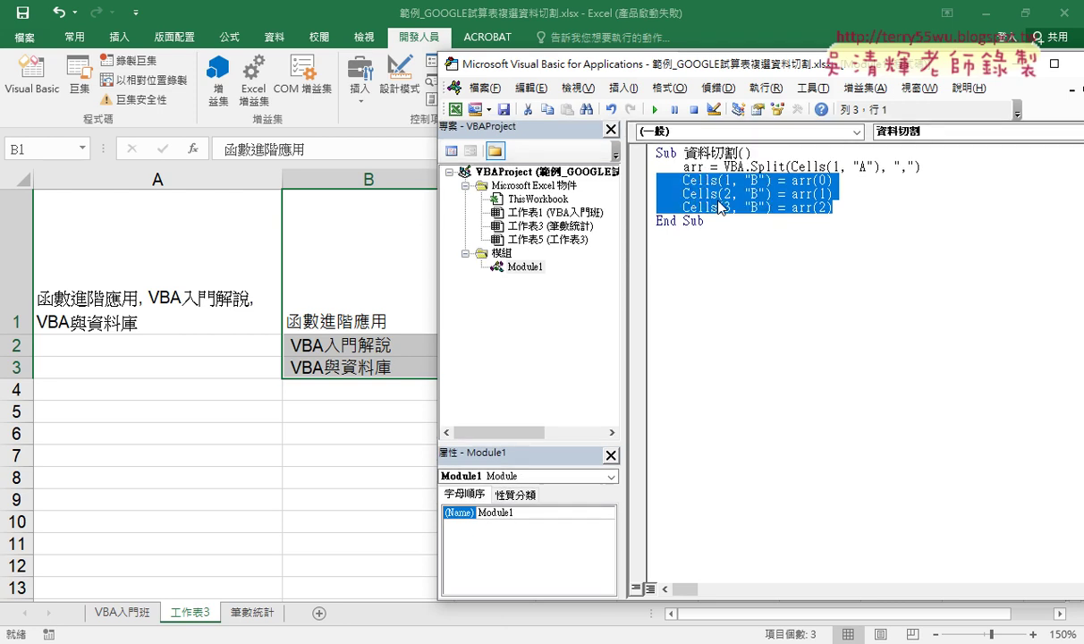
{"action": "right_click", "coordinate": [650, 102]}
{"action": "left_click", "coordinate": [688, 169]}
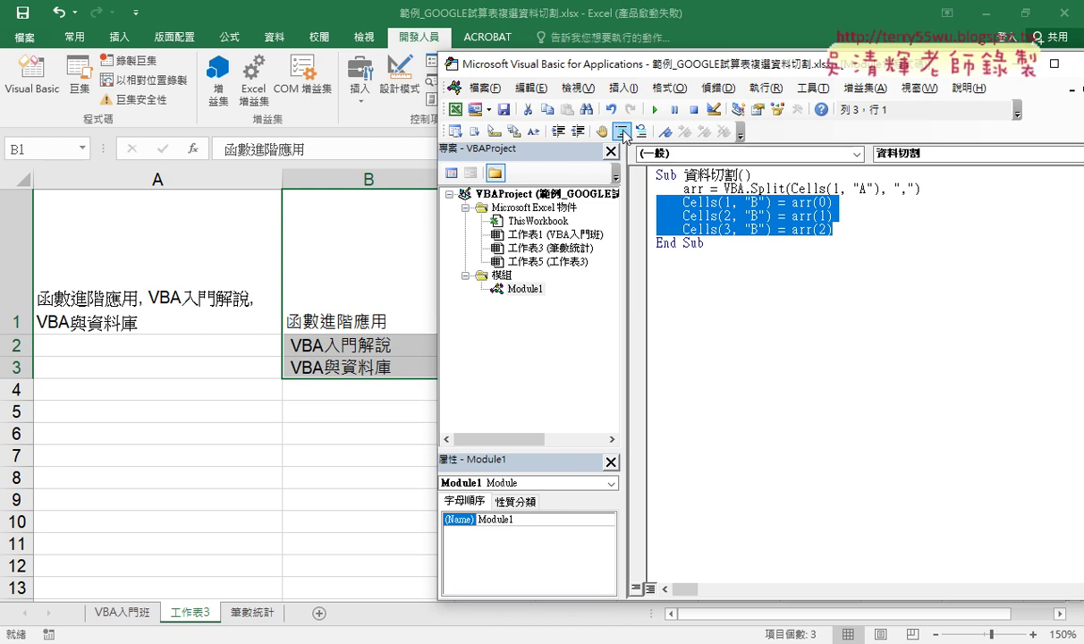
{"action": "left_click", "coordinate": [620, 132]}
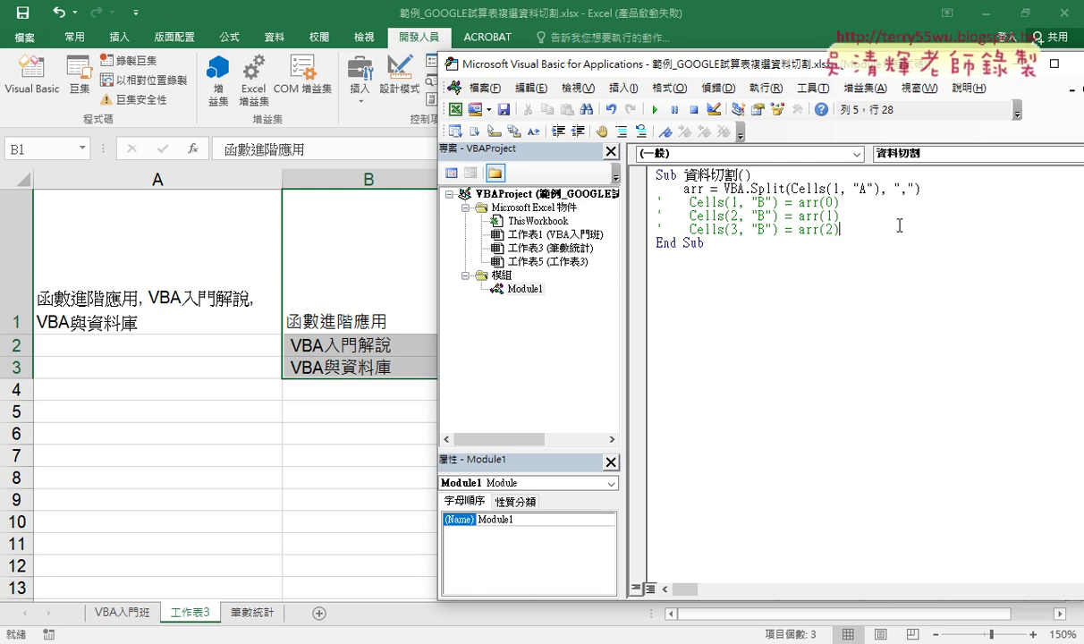
Step: Add the loop header For j = 0 To 2 on a new line below the commented Cells lines
{"action": "key", "text": "Return"}
{"action": "type", "text": "f"}
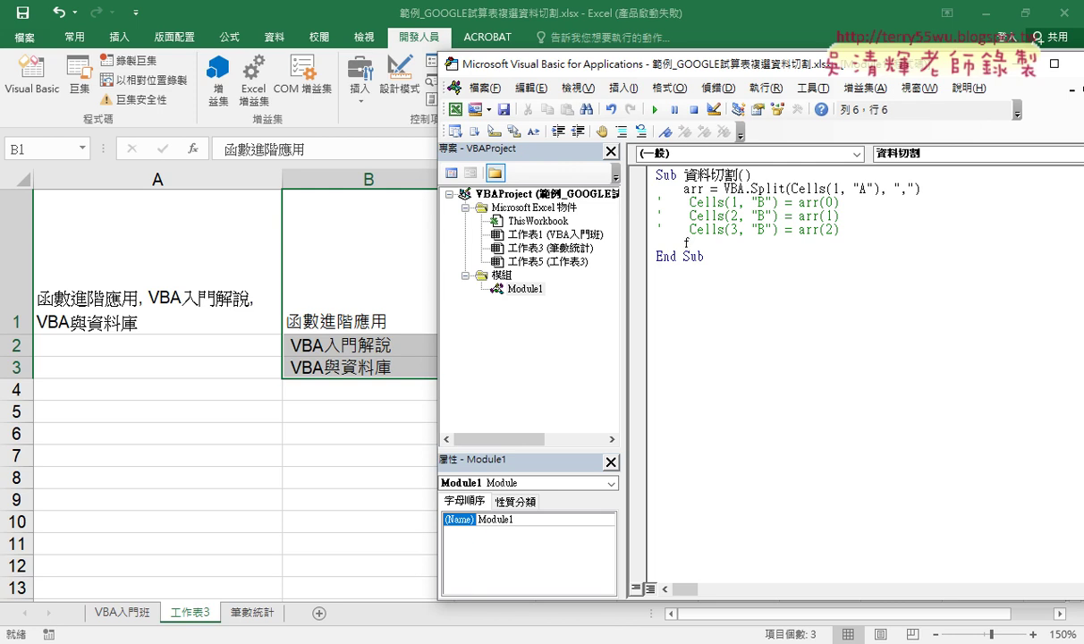
{"action": "type", "text": "or"}
{"action": "type", "text": "j"}
{"action": "type", "text": "="}
{"action": "left_click_drag", "start_coordinate": [827, 239], "coordinate": [823, 240]}
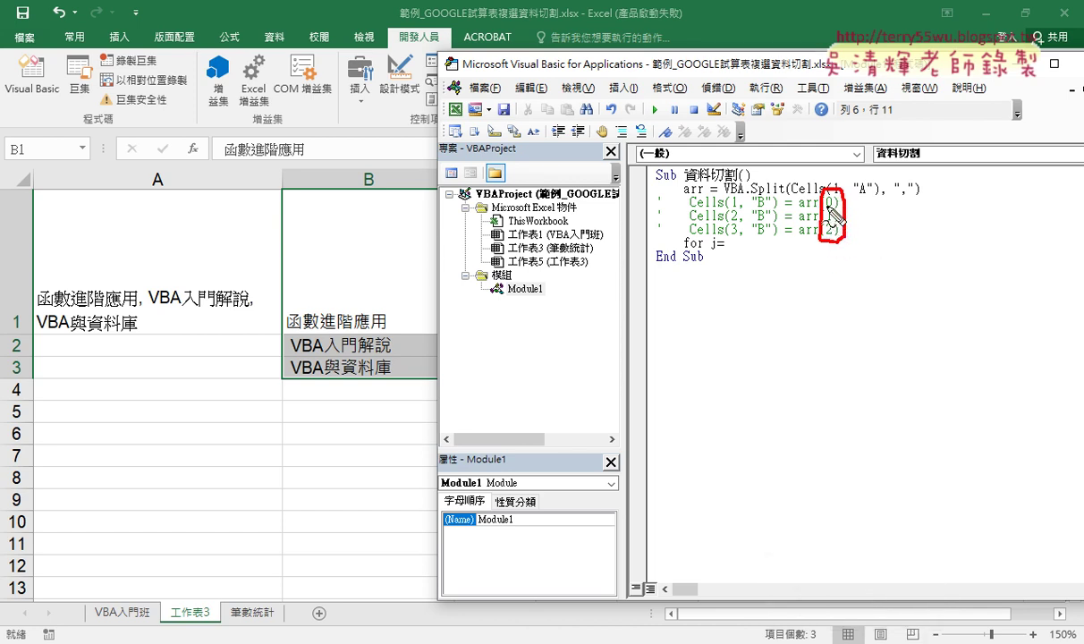
{"action": "left_click_drag", "start_coordinate": [827, 207], "coordinate": [839, 208]}
{"action": "key", "text": "Escape"}
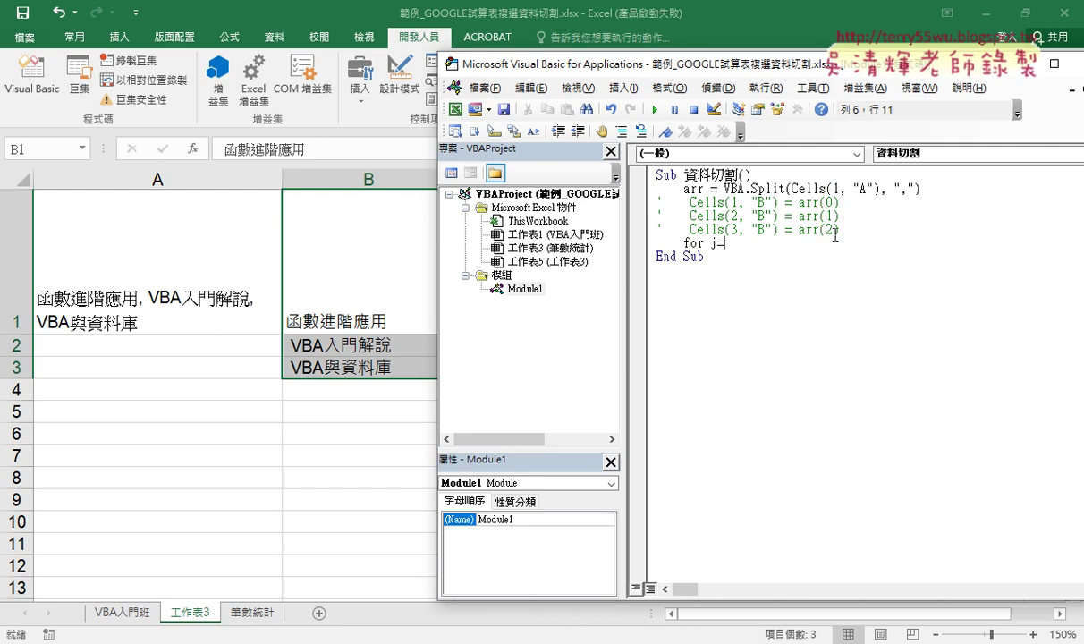
{"action": "type", "text": "0 t"}
{"action": "type", "text": "o 2"}
{"action": "key", "text": "Return"}
{"action": "key", "text": "Return"}
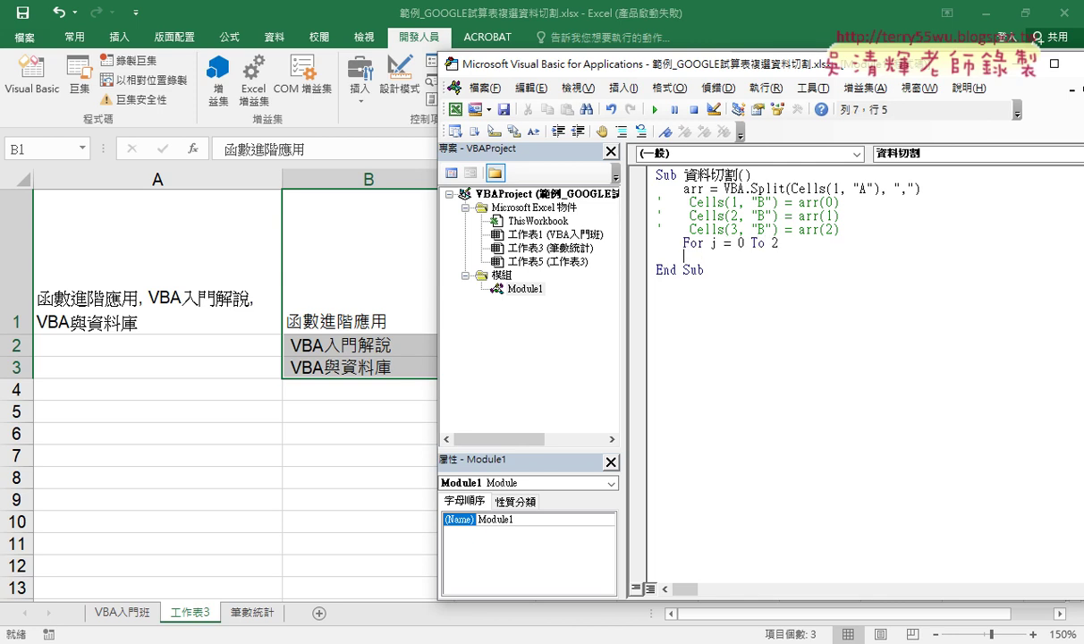
Step: Close the loop with Next and place an indented copy of the Cells line inside it
{"action": "type", "text": "nex"}
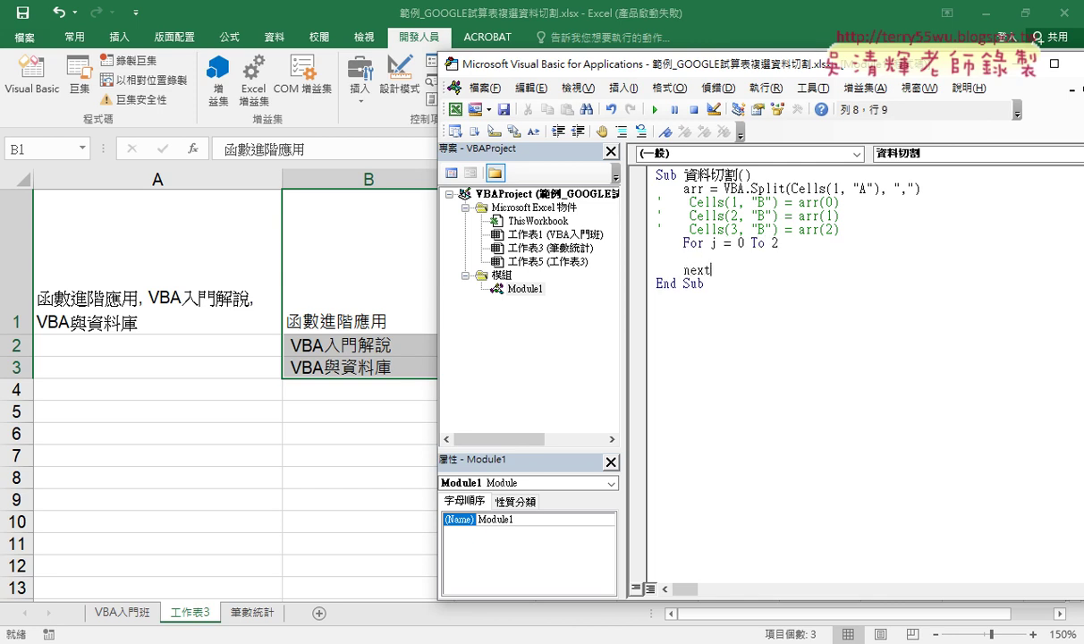
{"action": "type", "text": "t"}
{"action": "left_click", "coordinate": [842, 298]}
{"action": "mouse_move", "coordinate": [840, 203]}
{"action": "left_mouse_down"}
{"action": "mouse_move", "coordinate": [689, 203]}
{"action": "mouse_move", "coordinate": [728, 261]}
{"action": "left_mouse_up"}
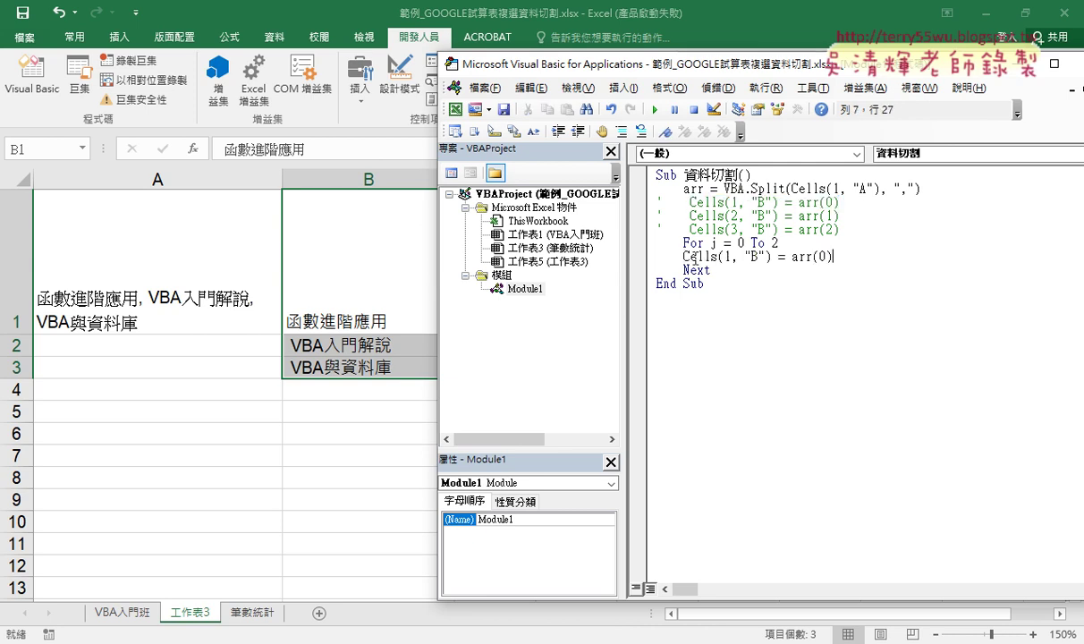
{"action": "key", "text": "Tab"}
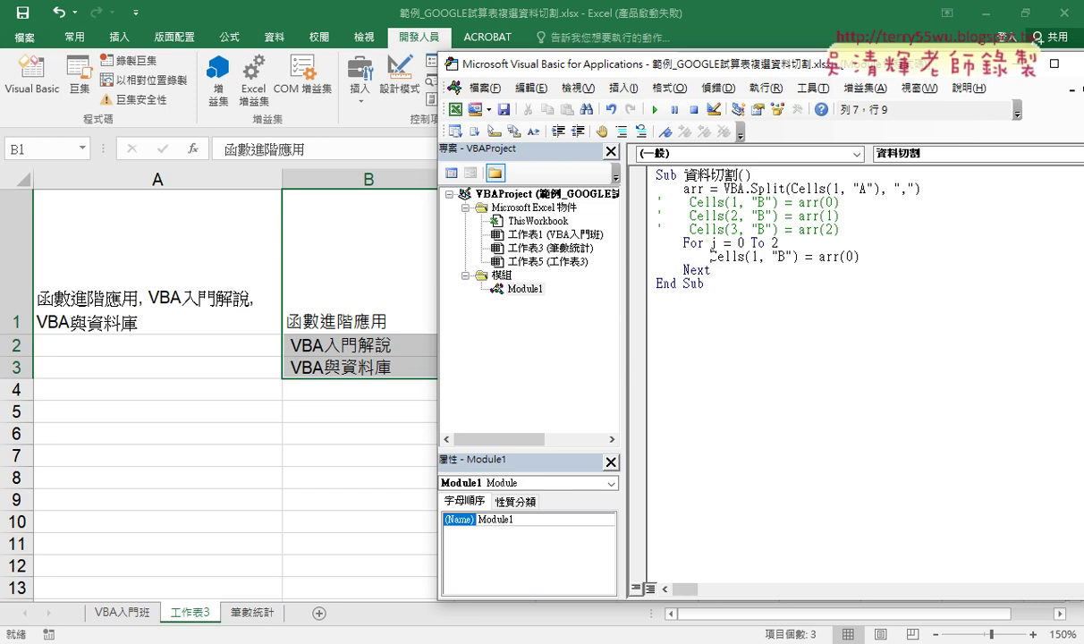
{"action": "left_click", "coordinate": [747, 284]}
{"action": "double_click", "coordinate": [714, 242]}
{"action": "left_click_drag", "start_coordinate": [779, 242], "coordinate": [738, 243]}
Step: Change the loop line to Cells(j + 1, "B") = arr(j)
{"action": "left_click", "coordinate": [853, 256]}
{"action": "double_click", "coordinate": [853, 257]}
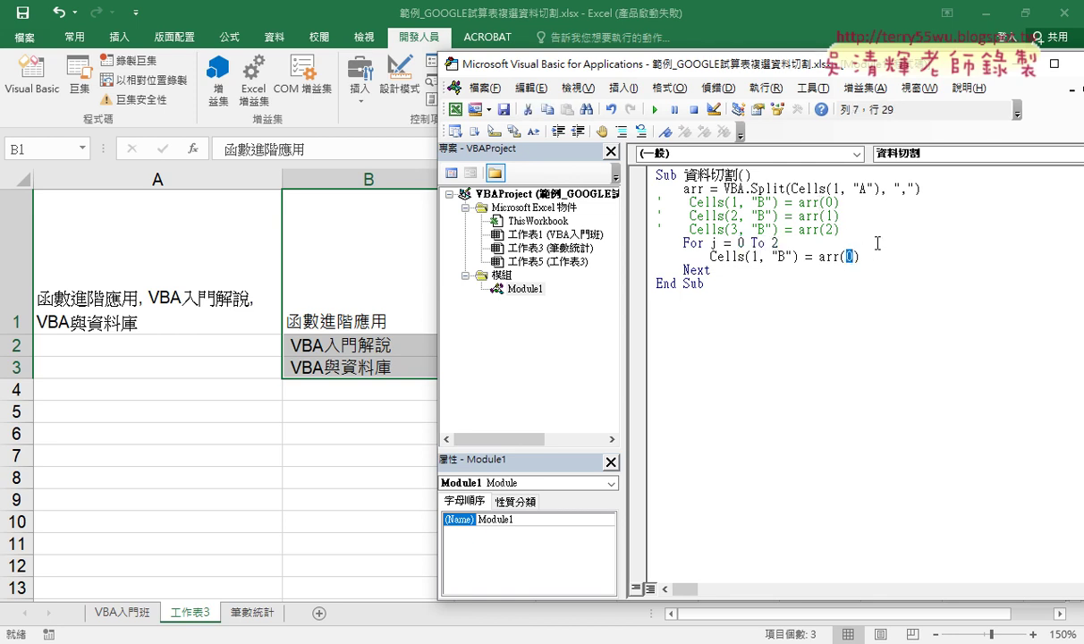
{"action": "type", "text": "j"}
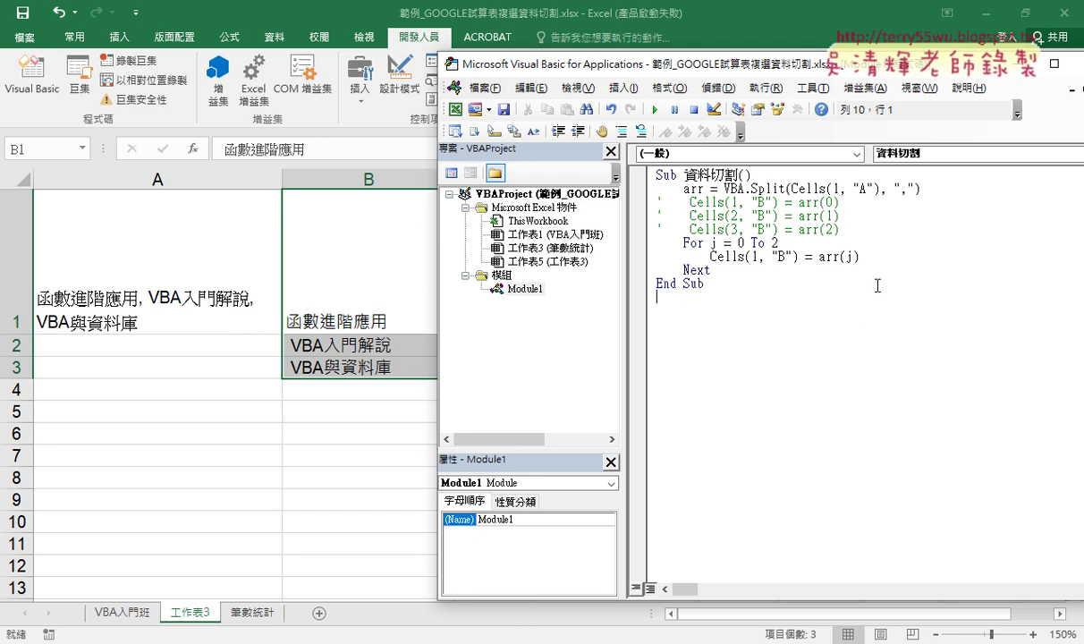
{"action": "left_click_drag", "start_coordinate": [859, 257], "coordinate": [818, 257]}
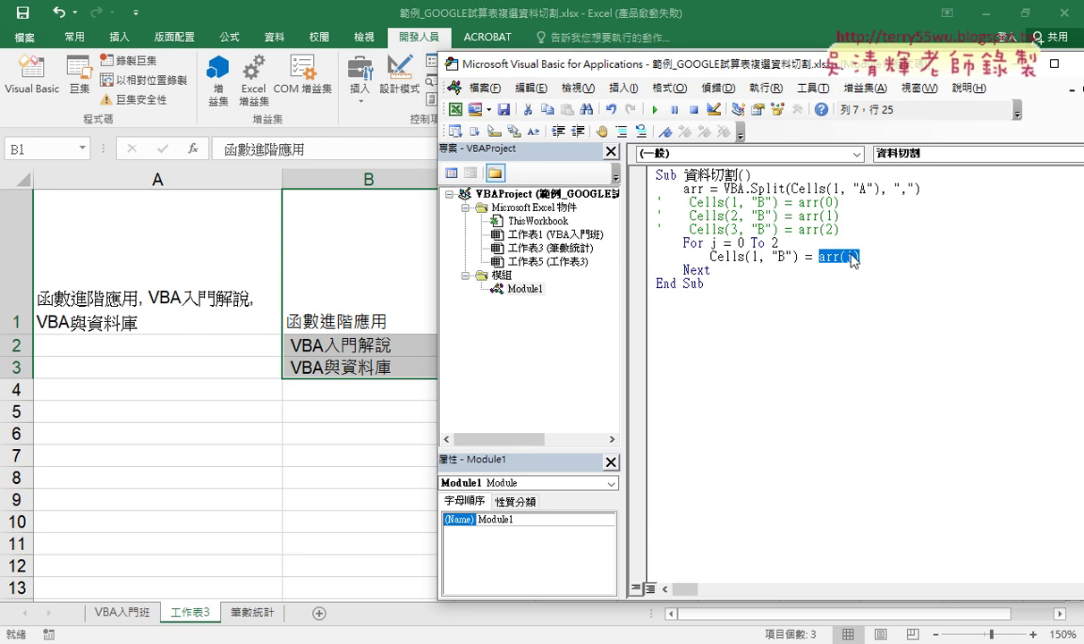
{"action": "left_click", "coordinate": [756, 257]}
{"action": "key", "text": "shift+Left"}
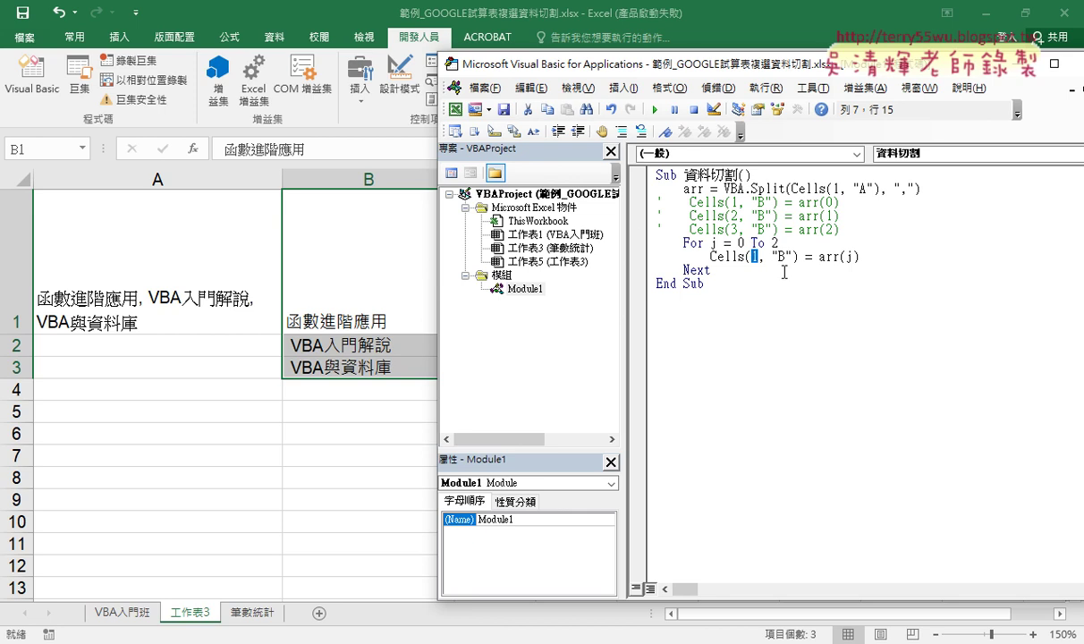
{"action": "key", "text": "Left"}
{"action": "type", "text": "j"}
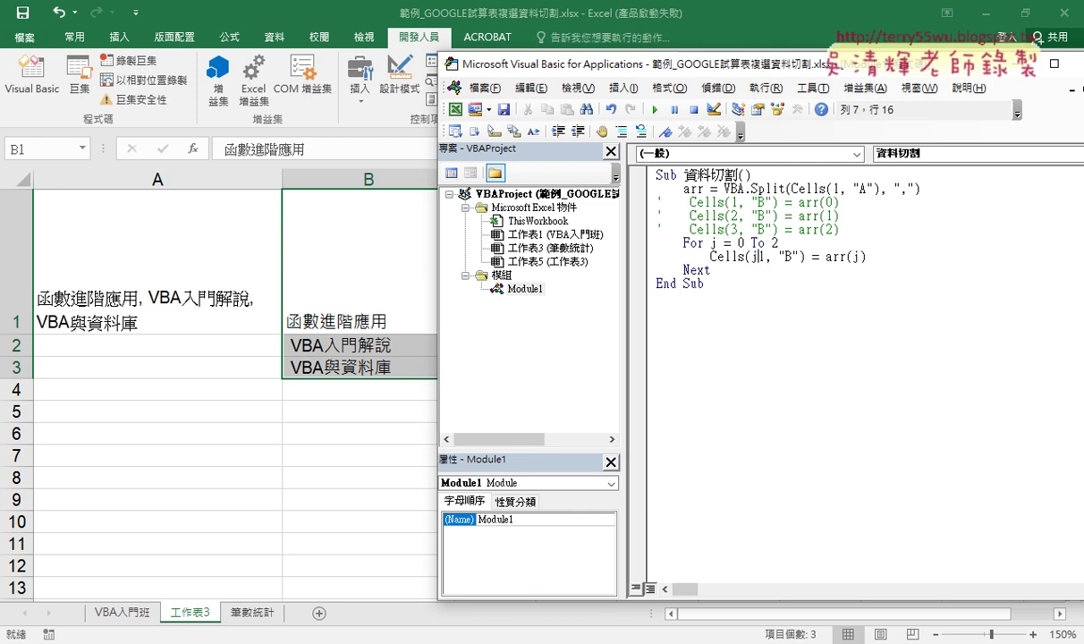
{"action": "type", "text": "+"}
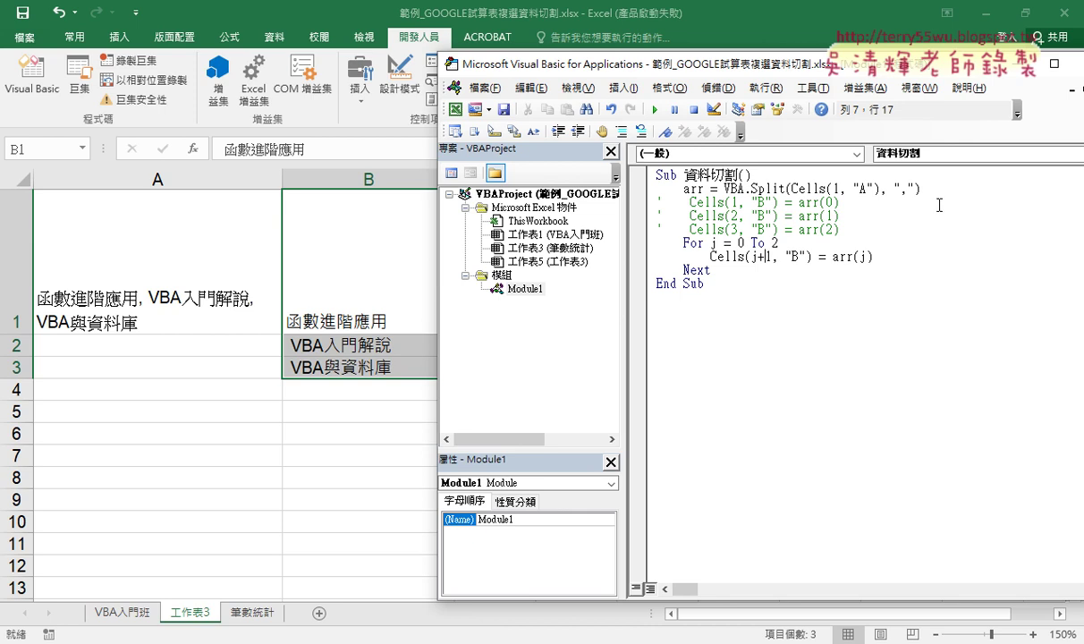
{"action": "left_click", "coordinate": [838, 298]}
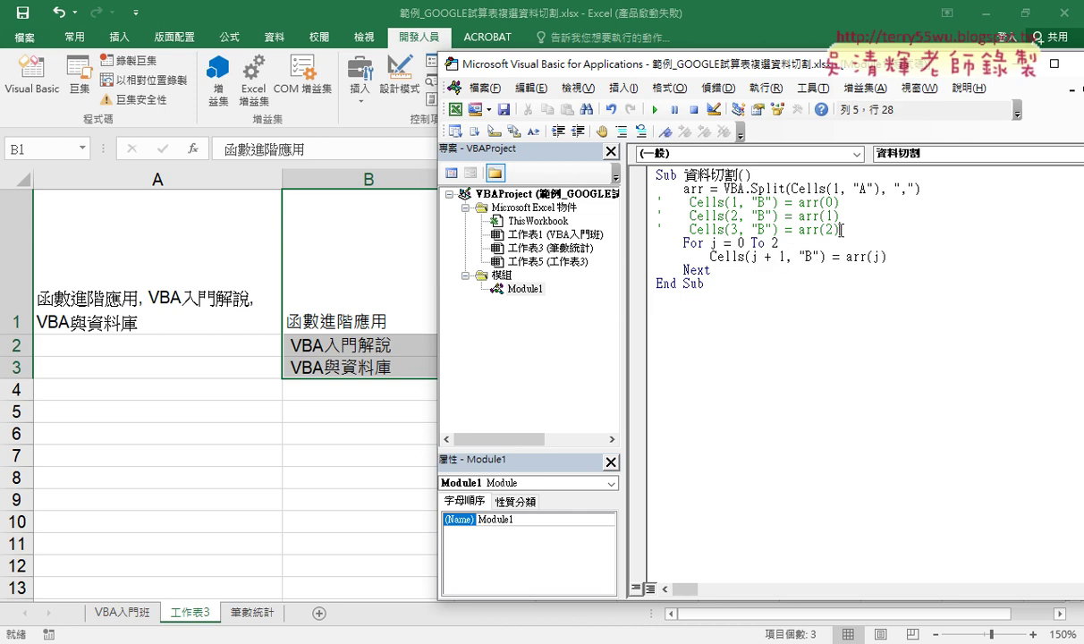
{"action": "left_click_drag", "start_coordinate": [840, 230], "coordinate": [654, 201]}
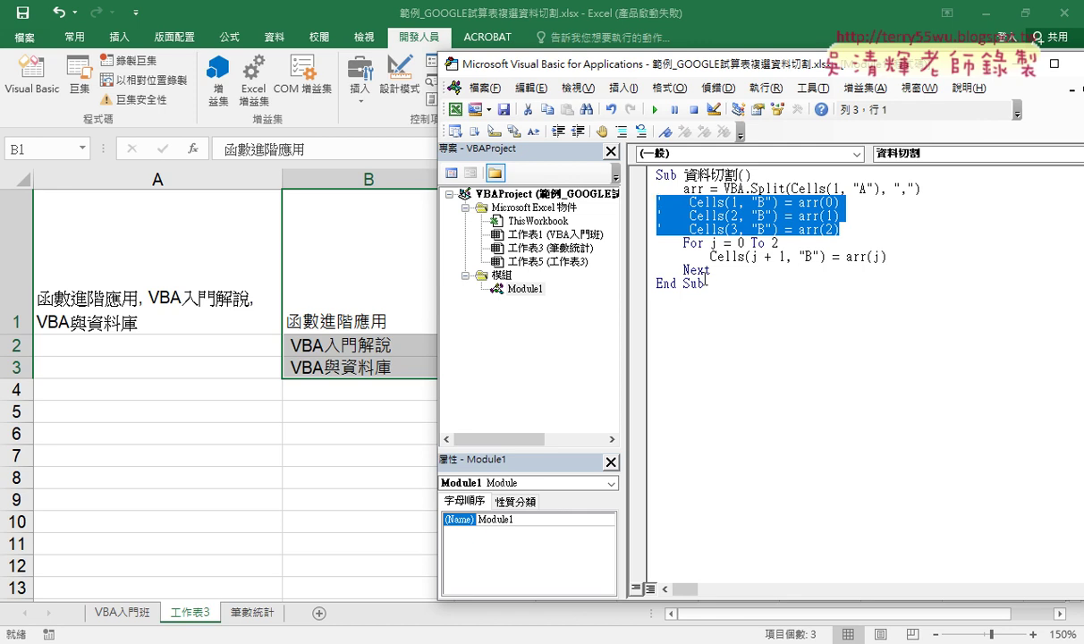
Step: Empty B1:B3, then run the loop macro from the VBA editor to refill them
{"action": "left_click", "coordinate": [380, 312]}
{"action": "left_click_drag", "start_coordinate": [380, 313], "coordinate": [383, 368]}
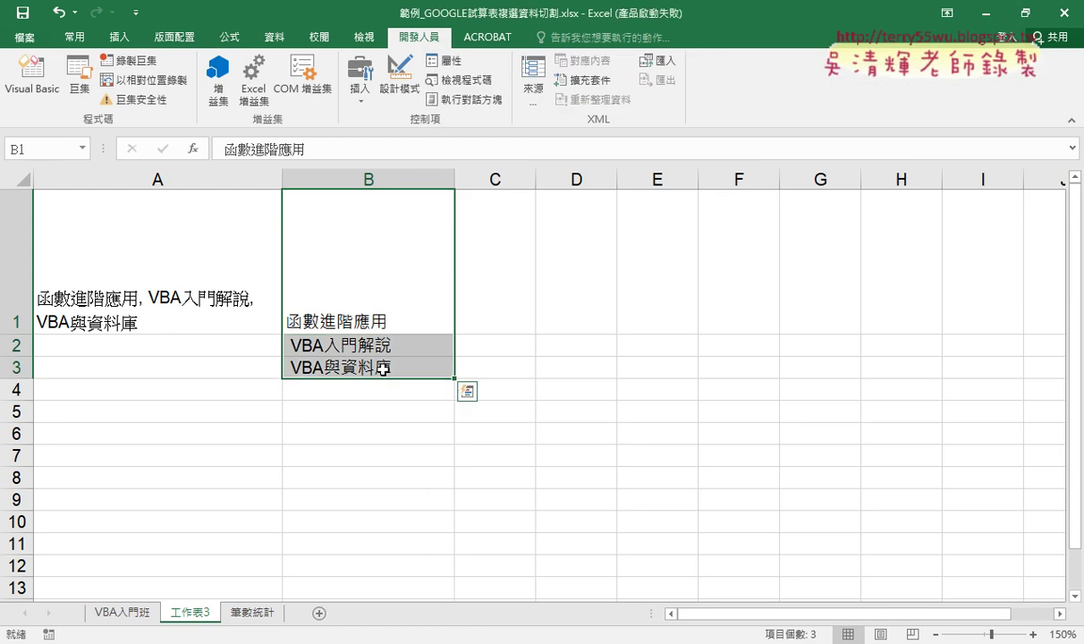
{"action": "key", "text": "Delete"}
{"action": "left_click", "coordinate": [32, 76]}
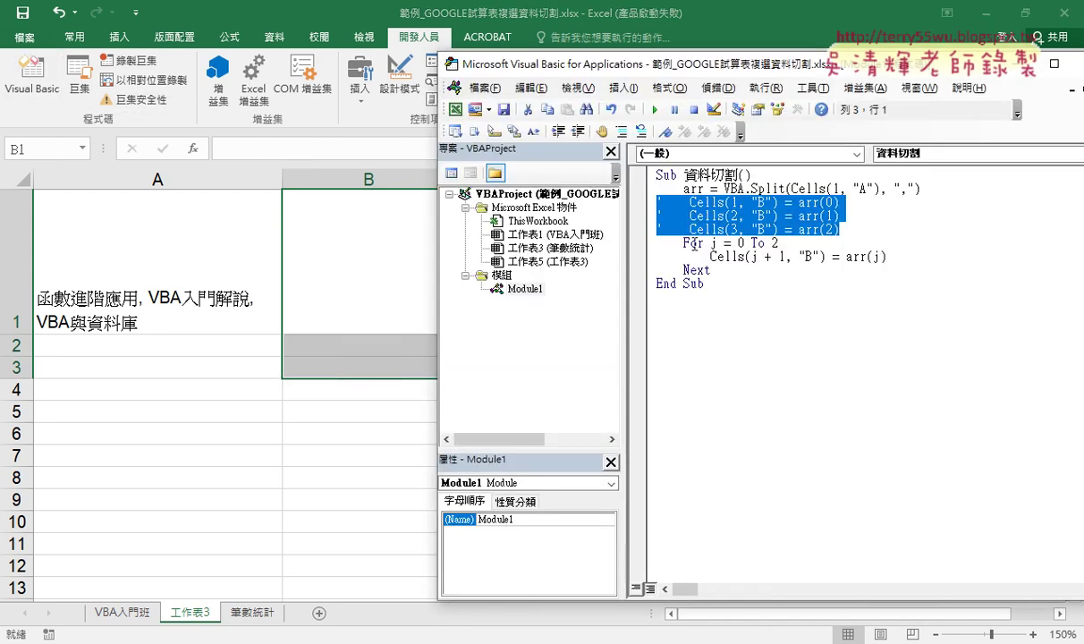
{"action": "left_click", "coordinate": [694, 244]}
{"action": "left_click", "coordinate": [653, 109]}
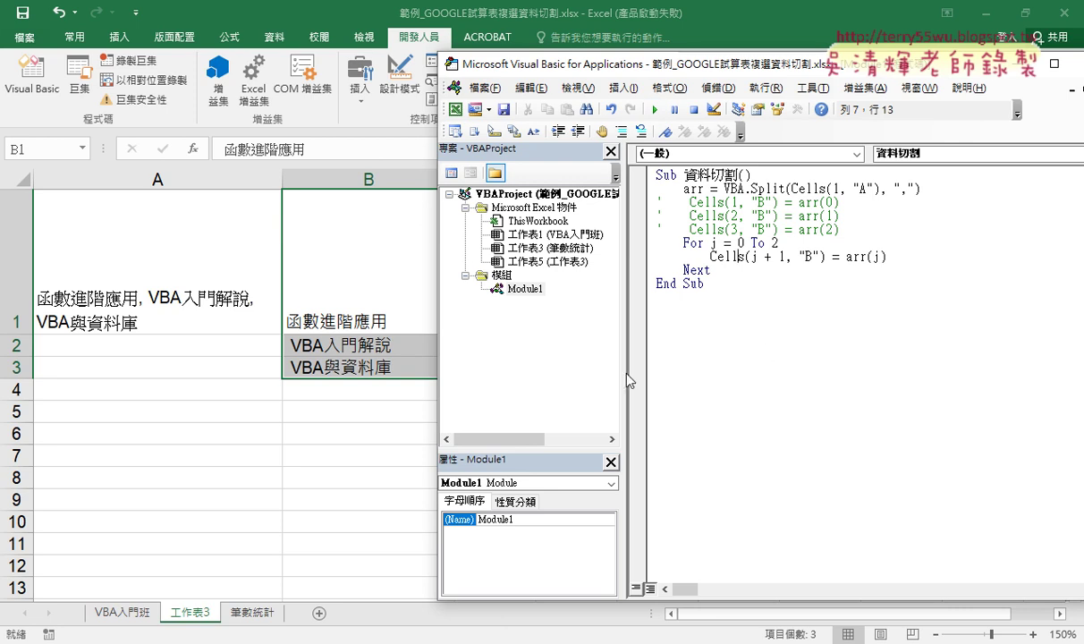
{"action": "left_click", "coordinate": [117, 613]}
Step: Copy the four-answer response in D4 of VBA入門班 into A1 of 工作表3
{"action": "left_click", "coordinate": [117, 612]}
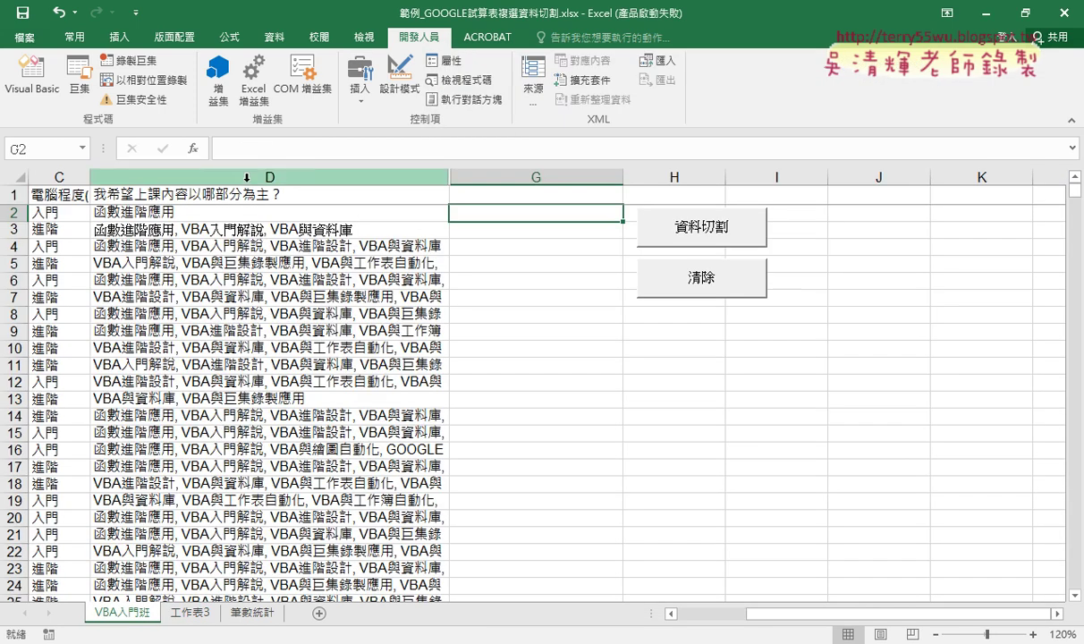
{"action": "left_click", "coordinate": [240, 229]}
{"action": "left_click", "coordinate": [258, 251]}
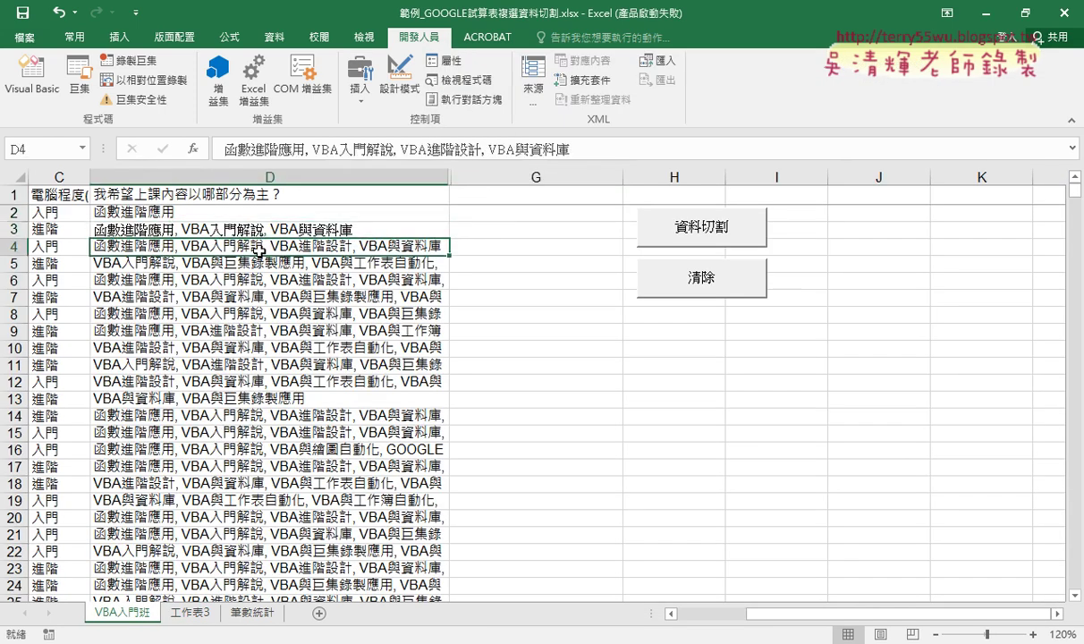
{"action": "key", "text": "ctrl+c"}
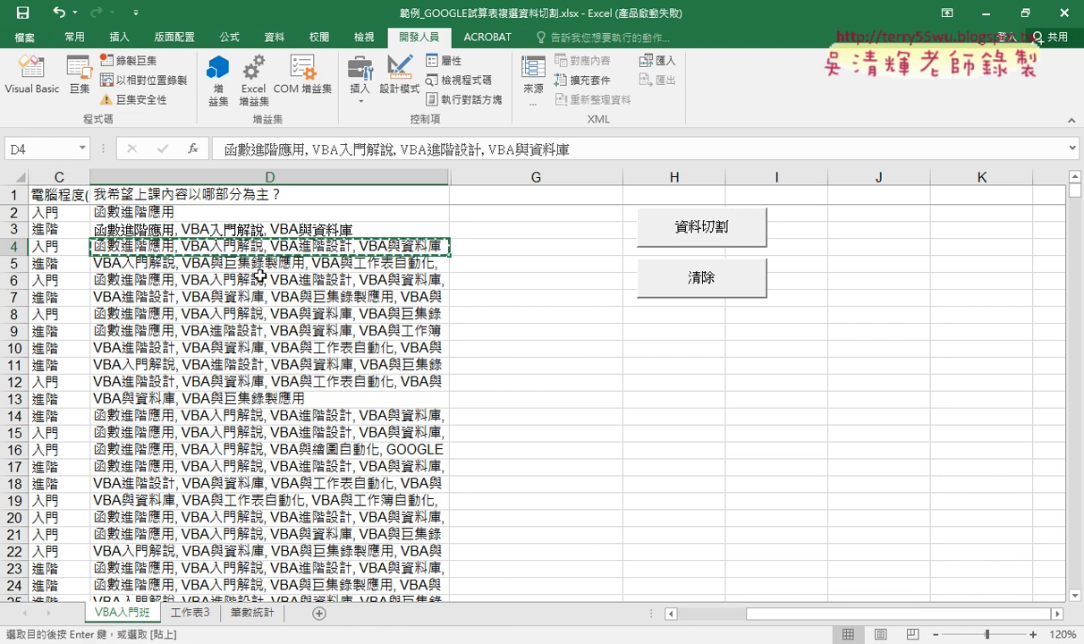
{"action": "left_click", "coordinate": [191, 612]}
{"action": "left_click", "coordinate": [114, 276]}
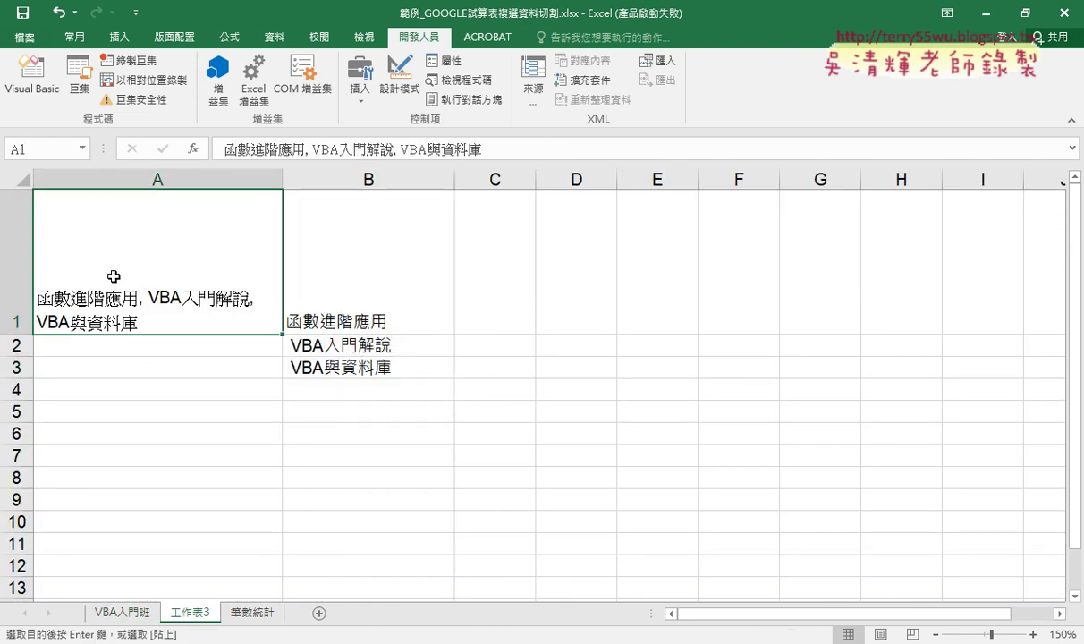
{"action": "key", "text": "ctrl+v"}
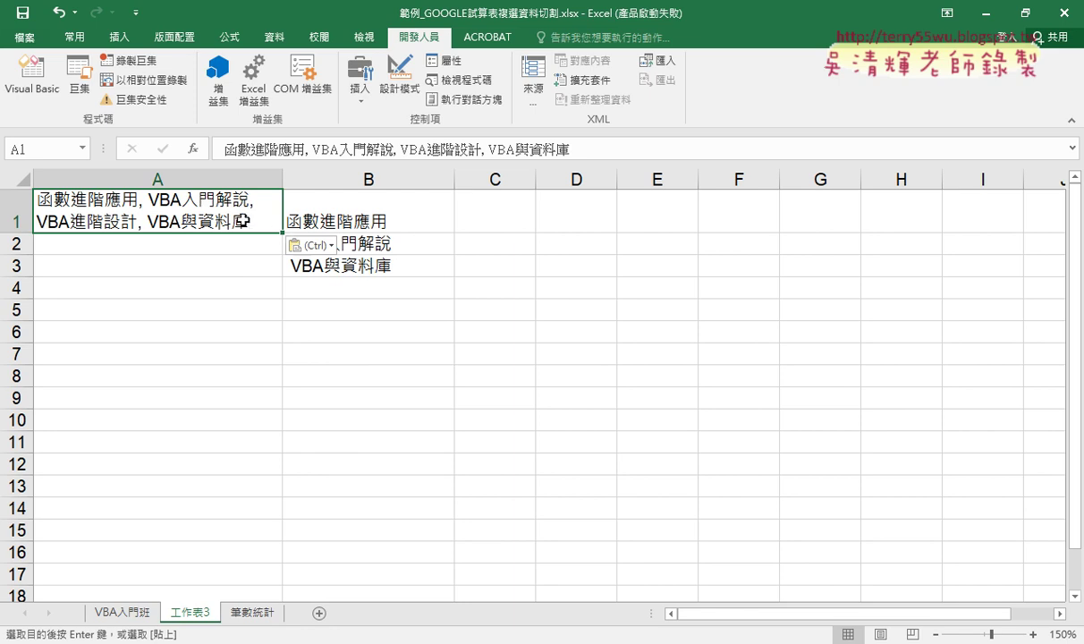
Step: Clear the old results in B1:B3 and open the macro code editor
{"action": "left_click_drag", "start_coordinate": [308, 226], "coordinate": [357, 258]}
{"action": "key", "text": "Delete"}
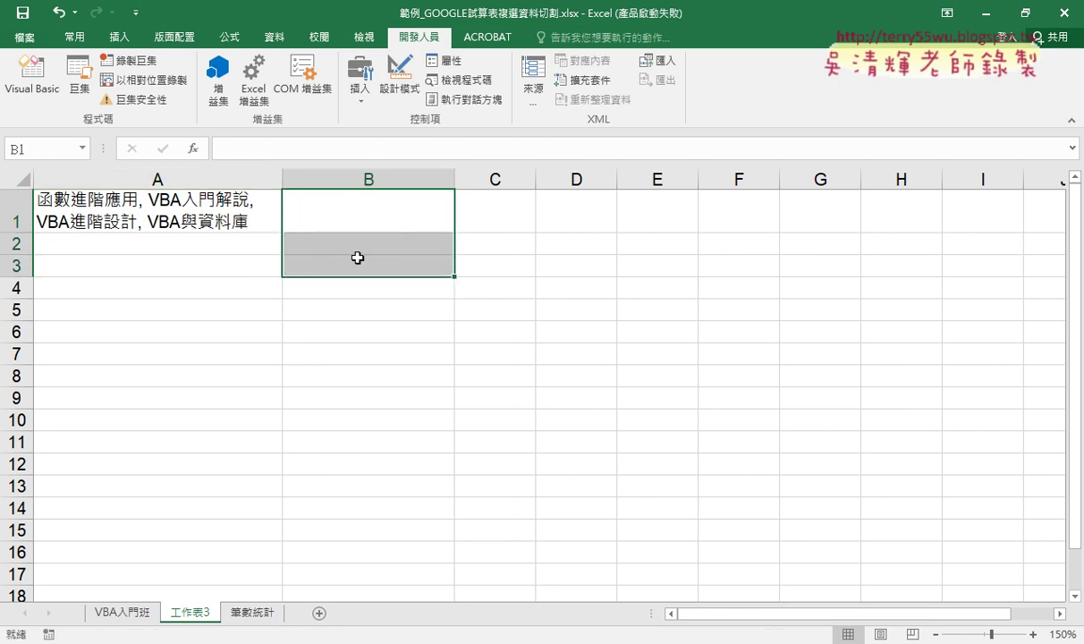
{"action": "left_click", "coordinate": [31, 76]}
Step: Run 資料切割 so B1:B3 fill with 函數進階應用, VBA入門解說 and VBA進階設計, leaving out A1's fourth item
{"action": "left_click", "coordinate": [775, 243]}
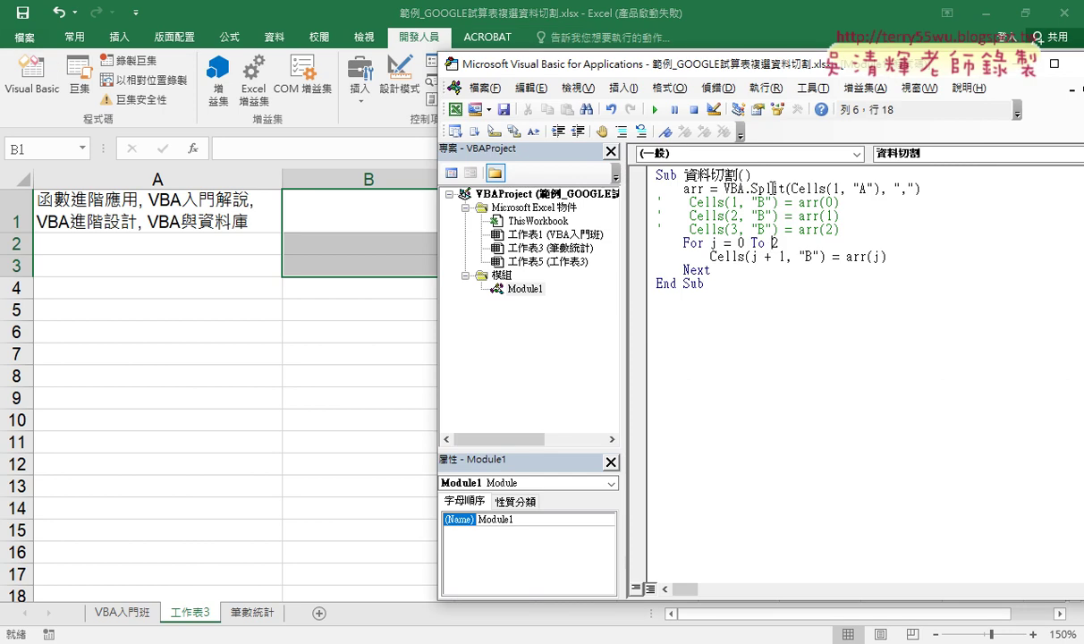
{"action": "left_click", "coordinate": [657, 109]}
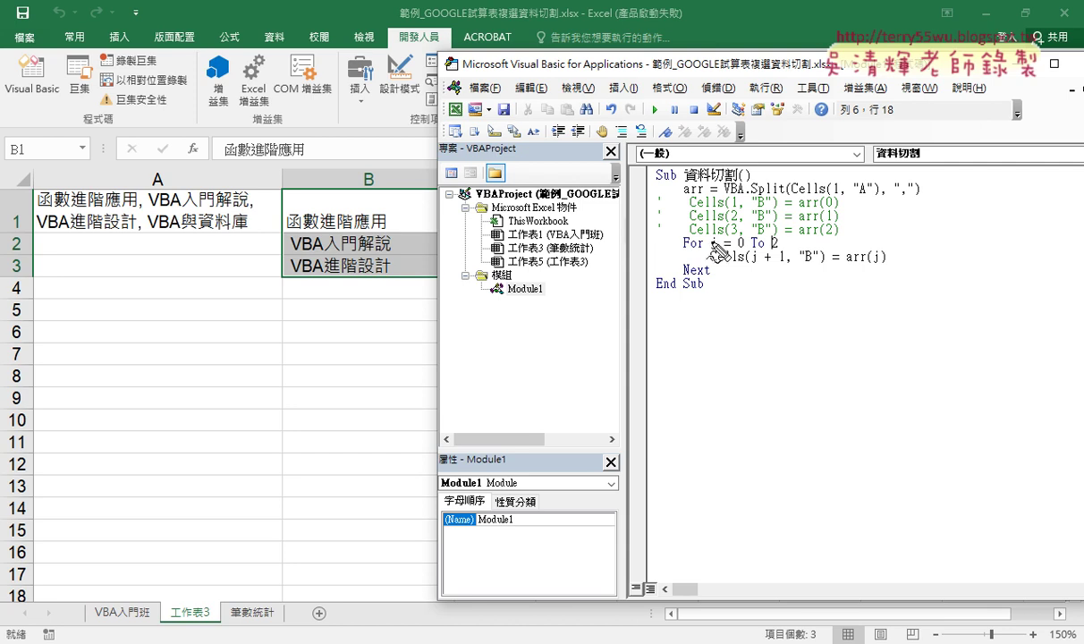
{"action": "left_click_drag", "start_coordinate": [736, 251], "coordinate": [786, 248]}
{"action": "left_click_drag", "start_coordinate": [54, 211], "coordinate": [101, 213]}
{"action": "left_click_drag", "start_coordinate": [175, 209], "coordinate": [221, 207]}
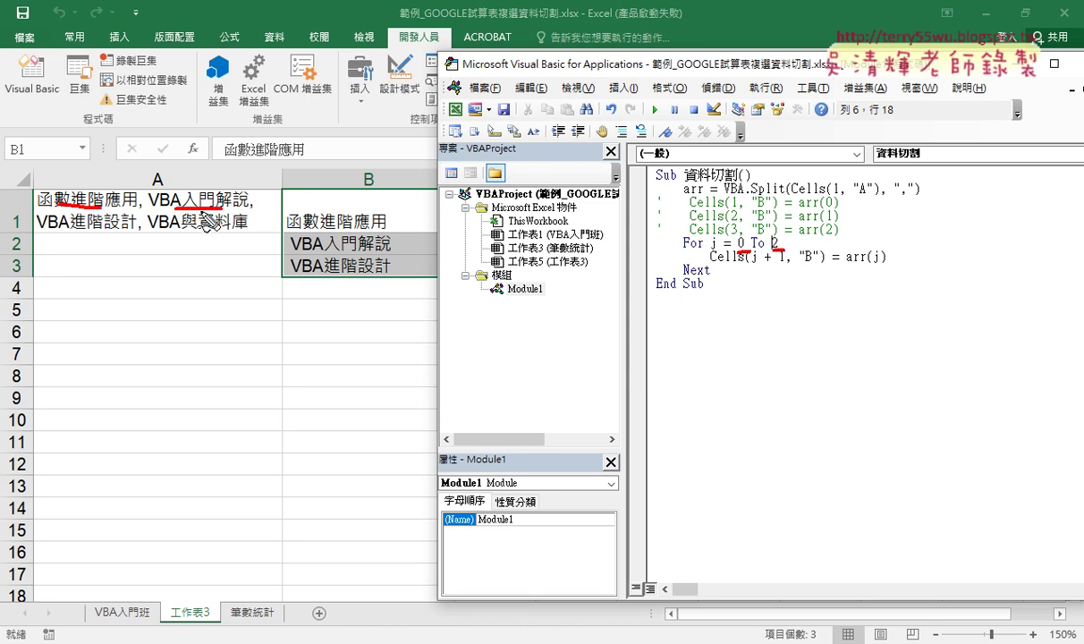
{"action": "left_click_drag", "start_coordinate": [71, 235], "coordinate": [98, 235]}
{"action": "left_click_drag", "start_coordinate": [230, 223], "coordinate": [247, 234]}
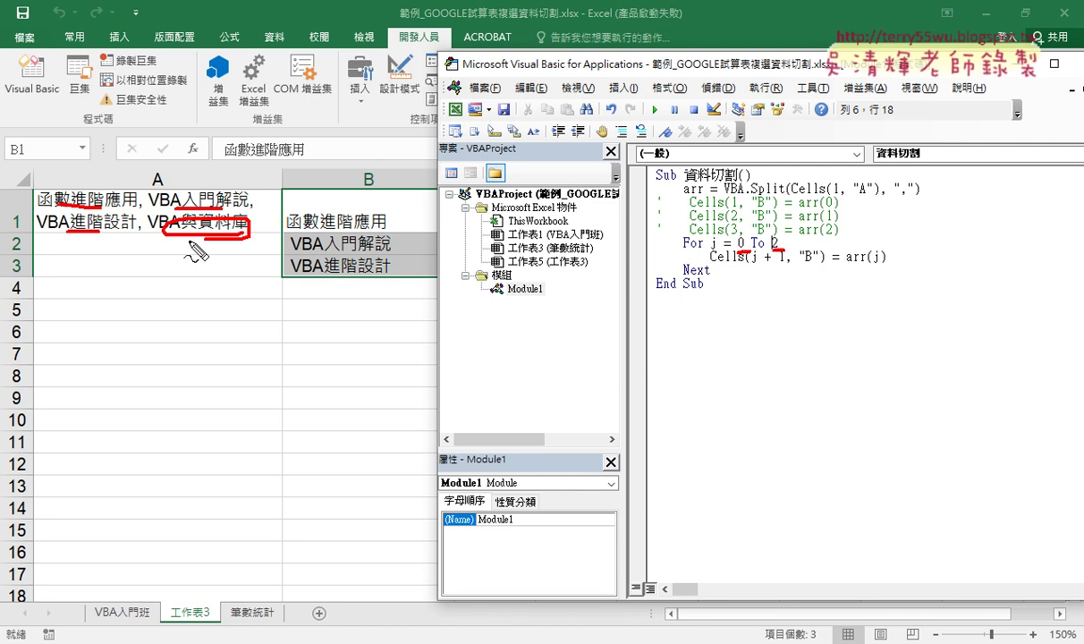
Step: Cut A1's text down to two answers and clear the old results in B1:B4
{"action": "double_click", "coordinate": [255, 201]}
{"action": "left_click_drag", "start_coordinate": [250, 215], "coordinate": [249, 241]}
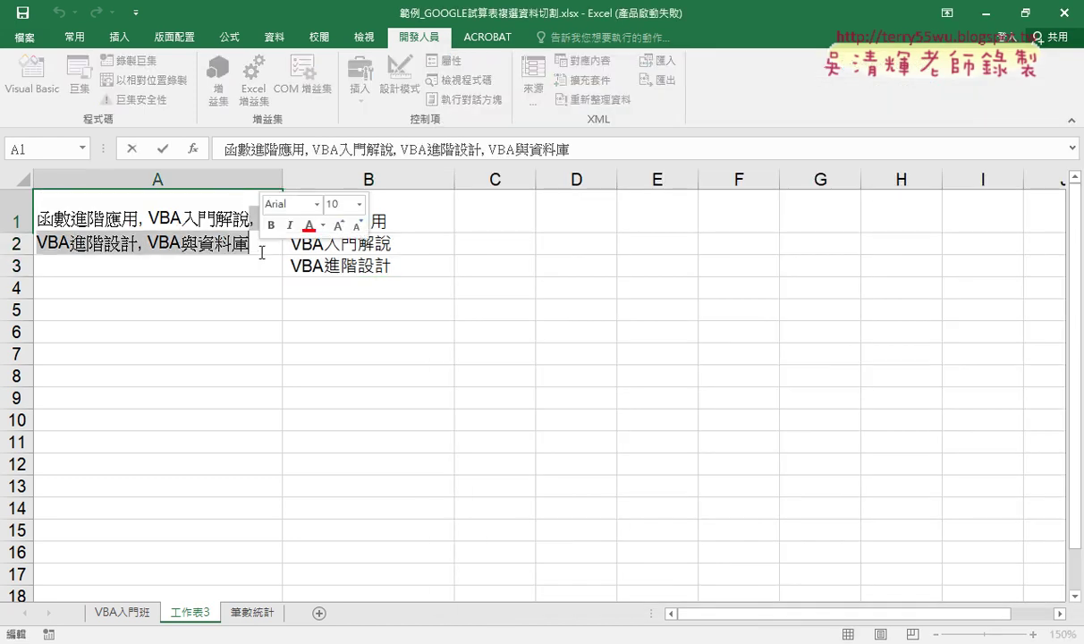
{"action": "key", "text": "Delete"}
{"action": "left_click_drag", "start_coordinate": [375, 221], "coordinate": [387, 268]}
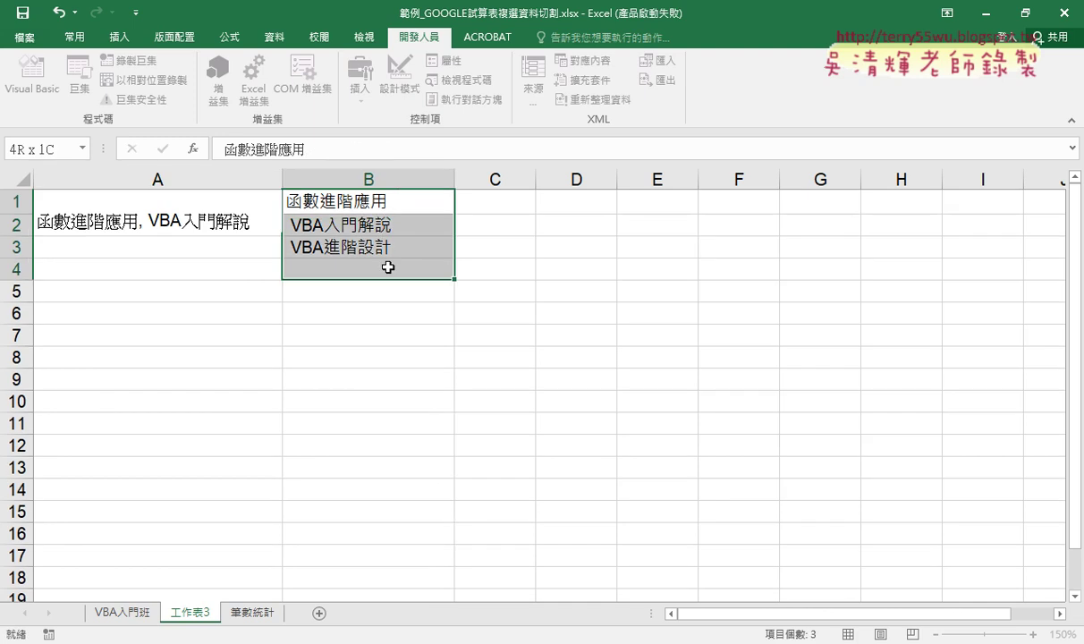
{"action": "key", "text": "Delete"}
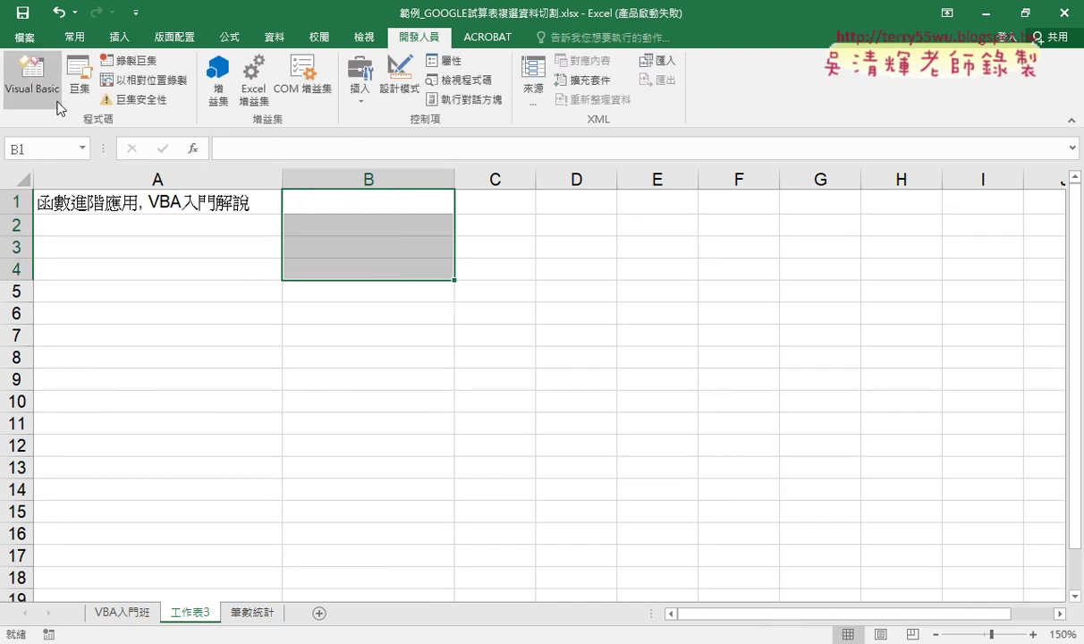
Step: Rerun the 資料切割 macro on the two-answer text in A1
{"action": "left_click", "coordinate": [54, 99]}
{"action": "left_click_drag", "start_coordinate": [840, 229], "coordinate": [657, 230]}
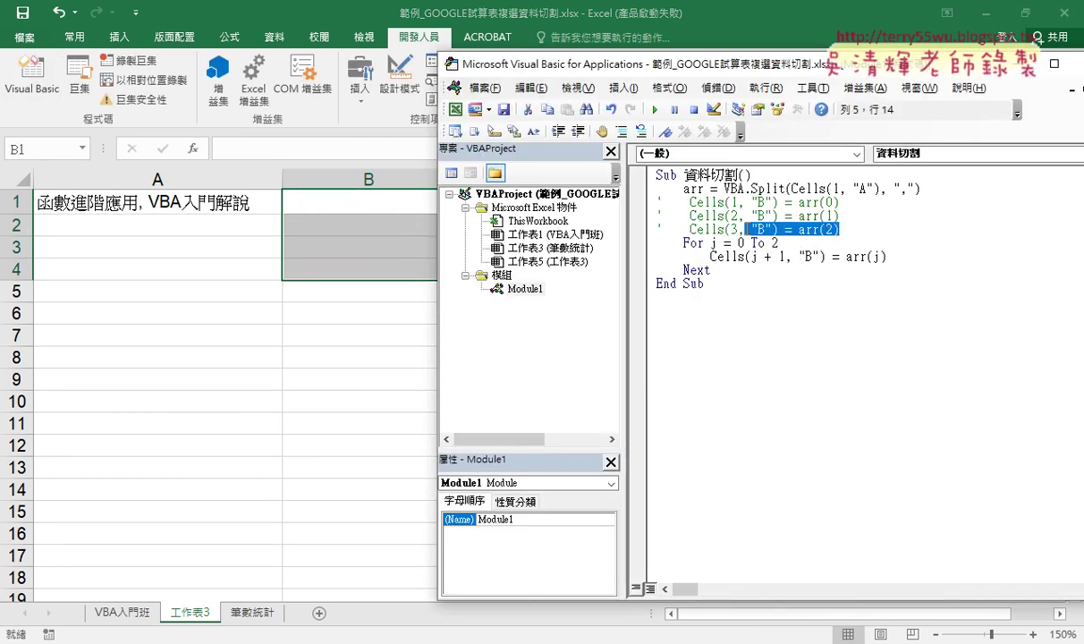
{"action": "left_click", "coordinate": [774, 237]}
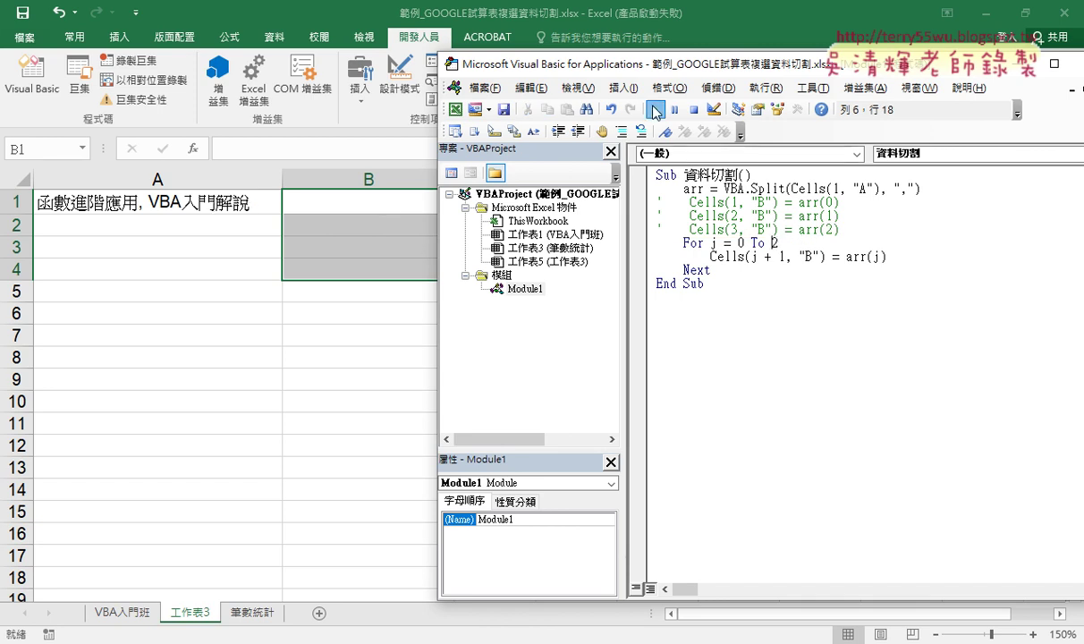
{"action": "key", "text": "F5"}
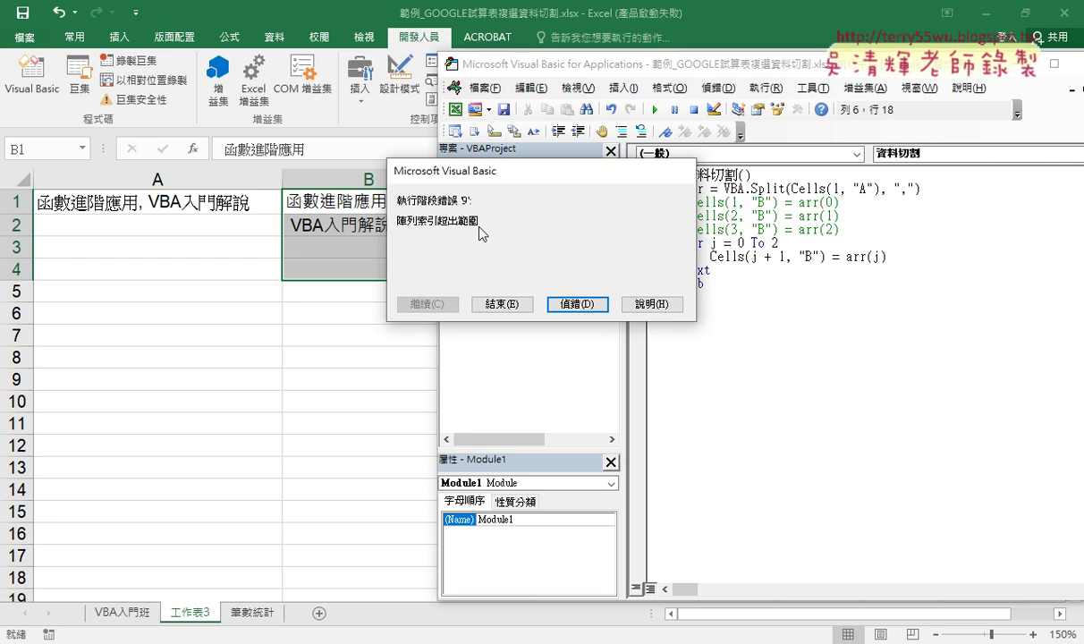
Step: Enter debug mode from the run-time error 9 dialog and select the loop's upper limit 2
{"action": "left_click", "coordinate": [575, 303]}
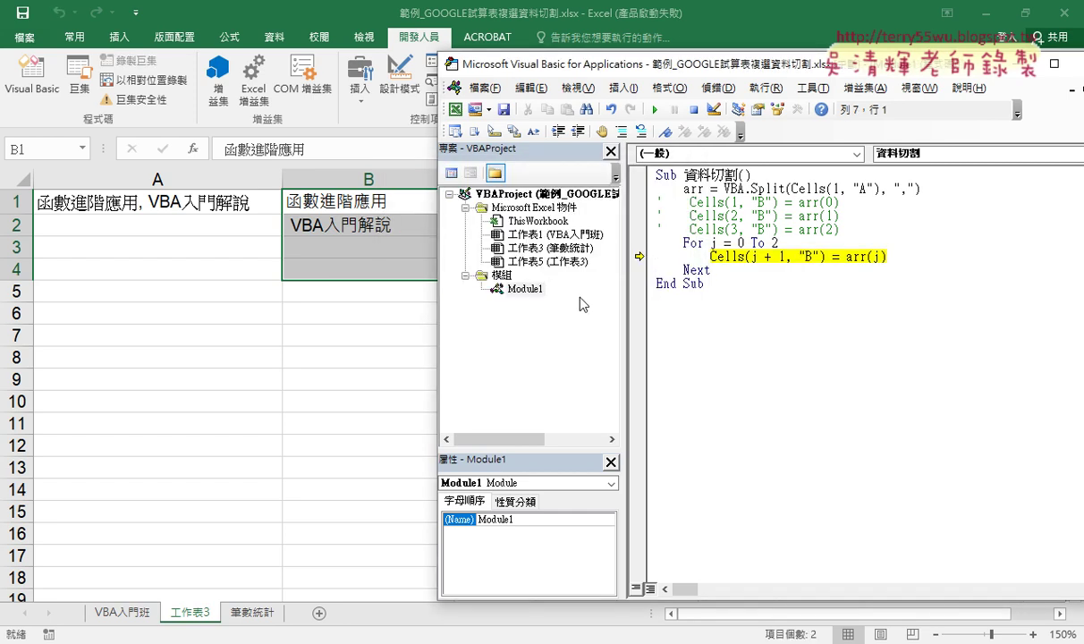
{"action": "left_click", "coordinate": [780, 241]}
{"action": "key", "text": "shift+Left"}
Step: Inspect arr and arr(2) against the hard-coded loop limit 2
{"action": "mouse_move", "coordinate": [777, 241]}
{"action": "double_click", "coordinate": [866, 257]}
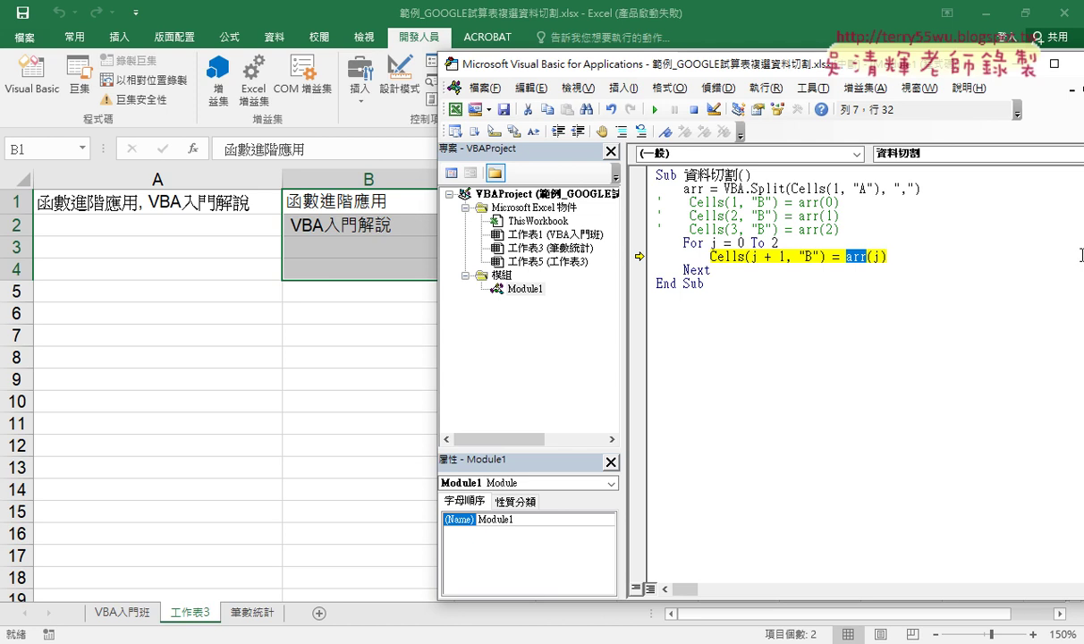
{"action": "double_click", "coordinate": [828, 230]}
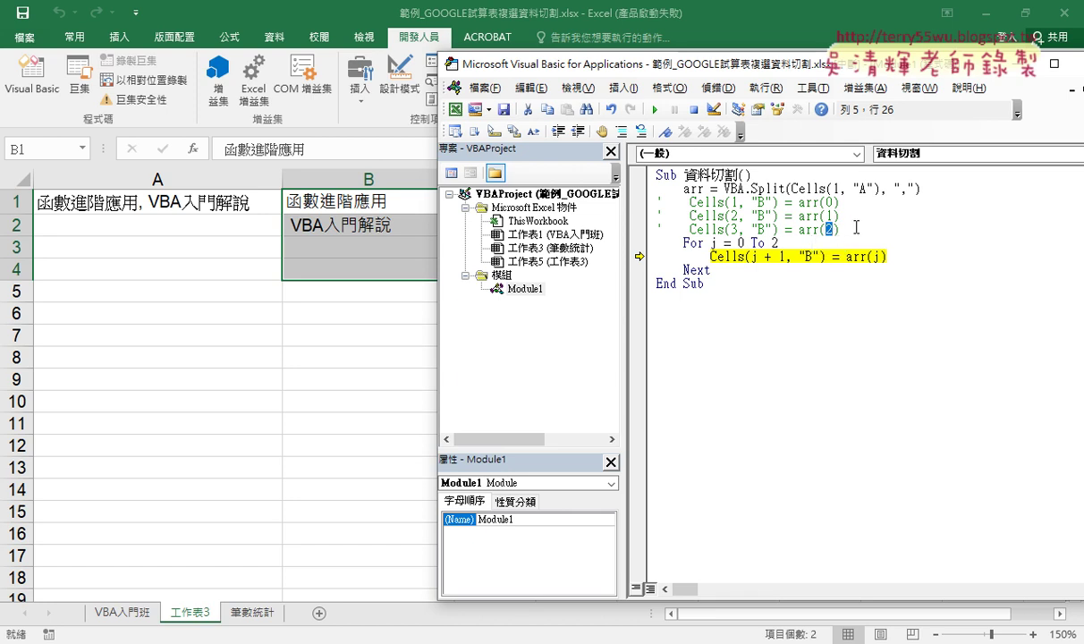
{"action": "double_click", "coordinate": [774, 242]}
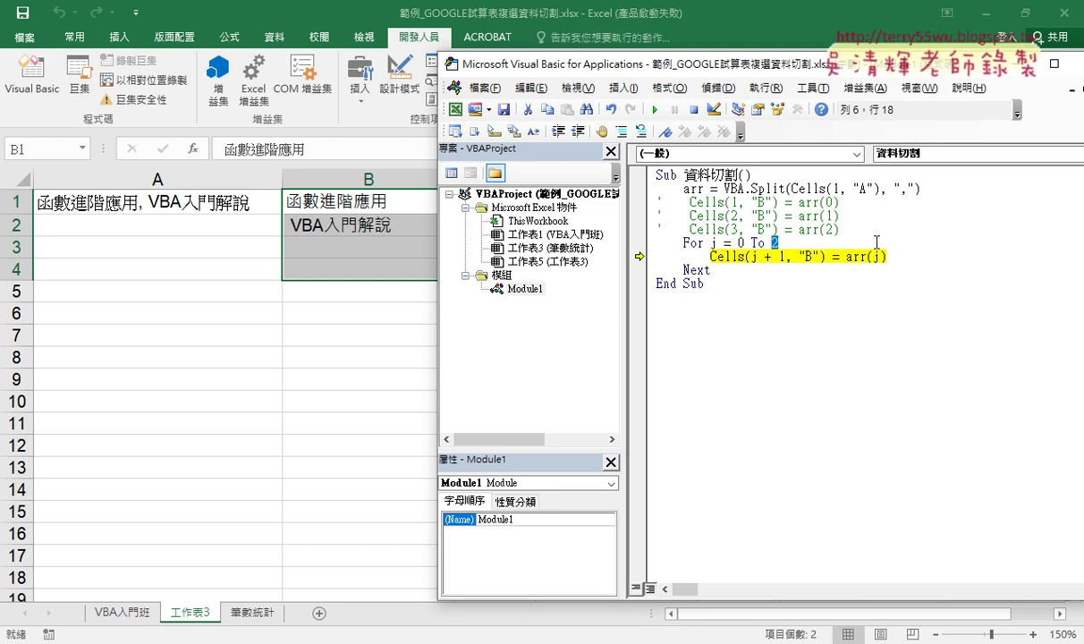
Step: Change the loop header to For j = 0 To UBound(arr) instead of 2
{"action": "type", "text": "u"}
{"action": "type", "text": "b"}
{"action": "type", "text": "ound"}
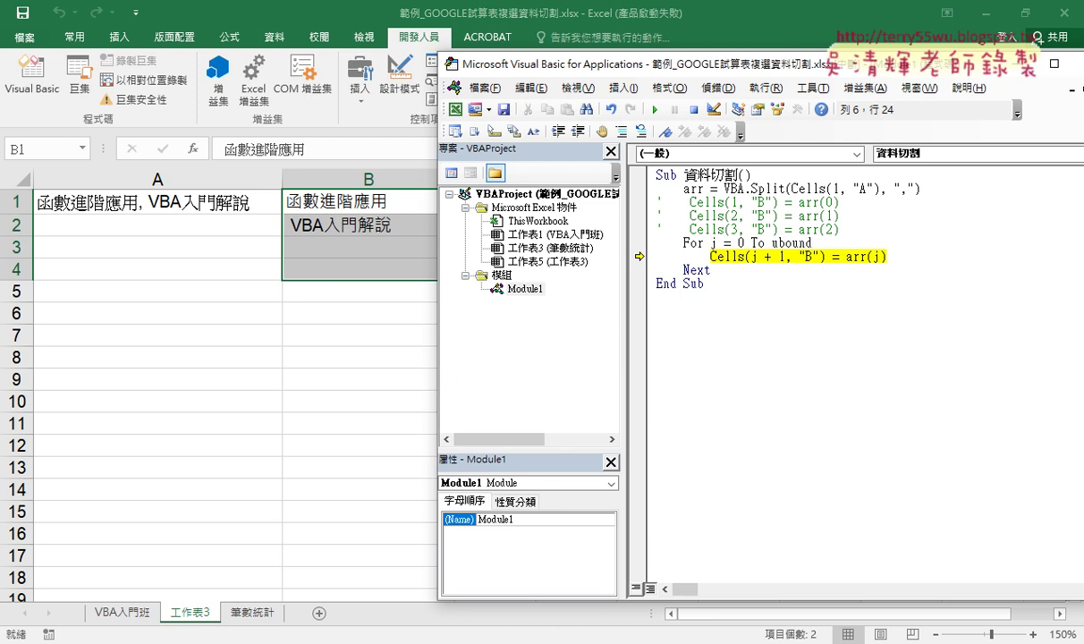
{"action": "type", "text": "("}
{"action": "type", "text": "arr"}
{"action": "type", "text": ")"}
{"action": "left_click_drag", "start_coordinate": [771, 242], "coordinate": [846, 243]}
{"action": "type", "text": "lBound(arr)"}
{"action": "key", "text": "shift+Left"}
{"action": "key", "text": "shift+Left"}
{"action": "key", "text": "shift+Left"}
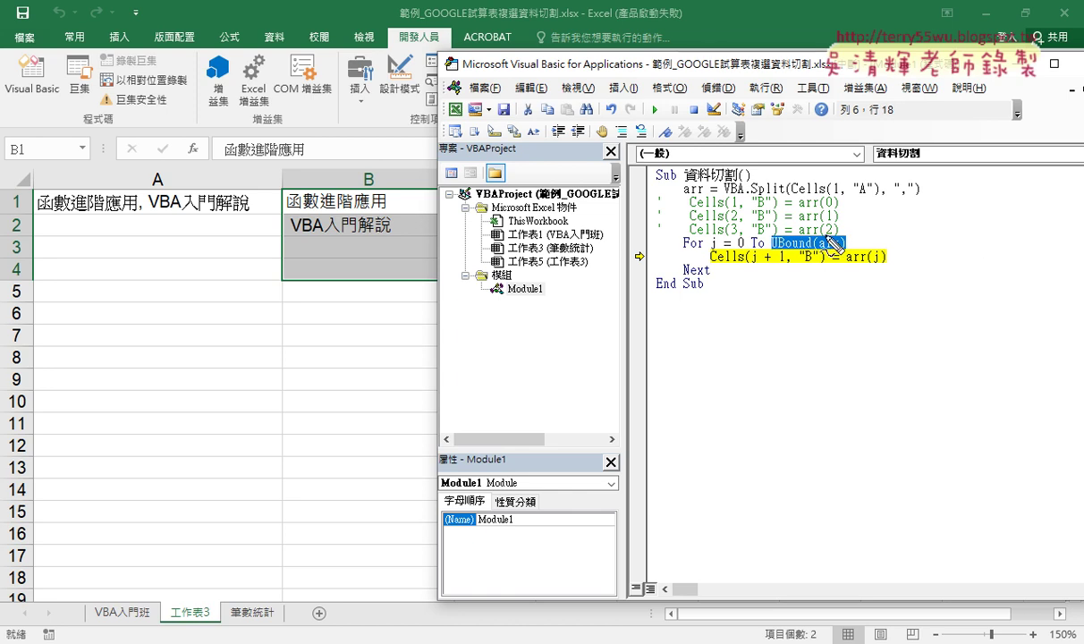
{"action": "mouse_move", "coordinate": [791, 243]}
{"action": "left_mouse_down"}
{"action": "mouse_move", "coordinate": [841, 250]}
{"action": "mouse_move", "coordinate": [738, 256]}
{"action": "mouse_move", "coordinate": [835, 259]}
{"action": "left_mouse_up"}
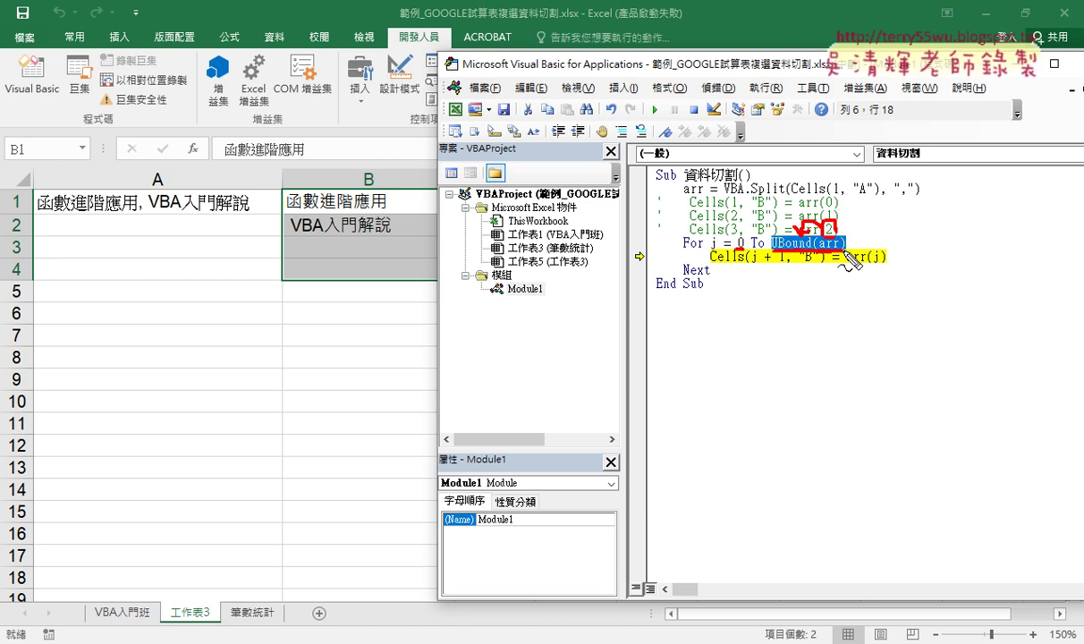
{"action": "key", "text": "Escape"}
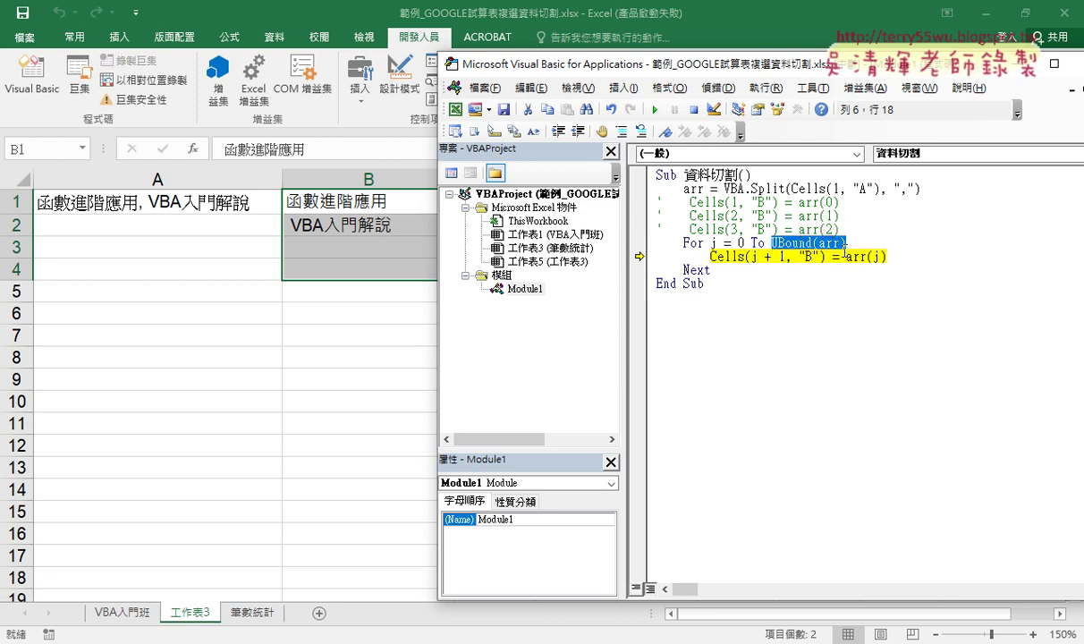
Step: Stop the paused macro, clear B1:B2, and rerun it with the UBound loop
{"action": "left_click", "coordinate": [693, 109]}
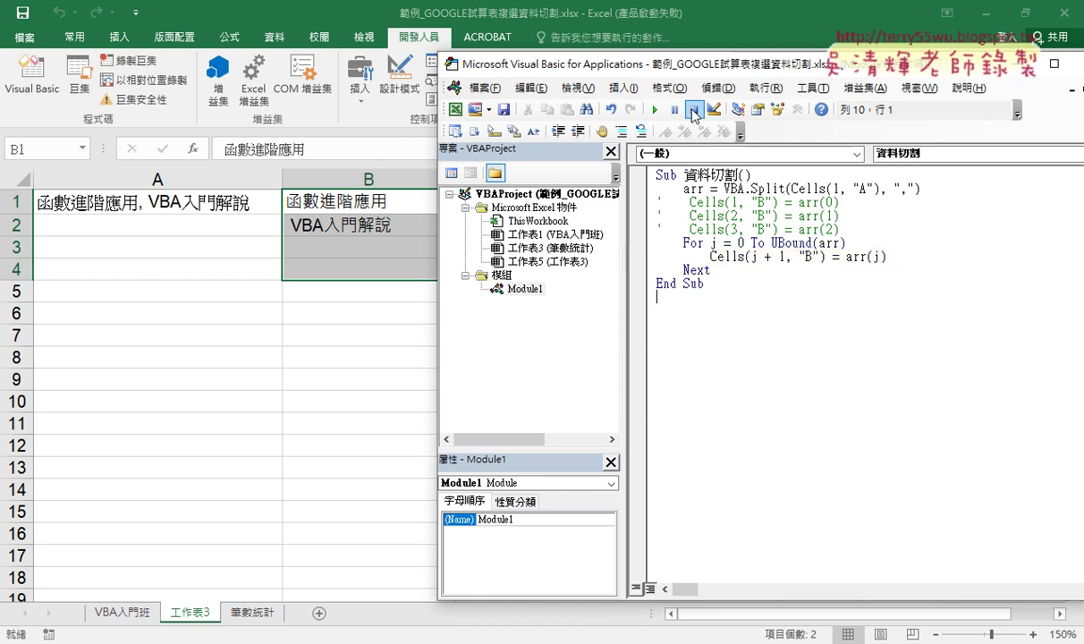
{"action": "left_click", "coordinate": [785, 259]}
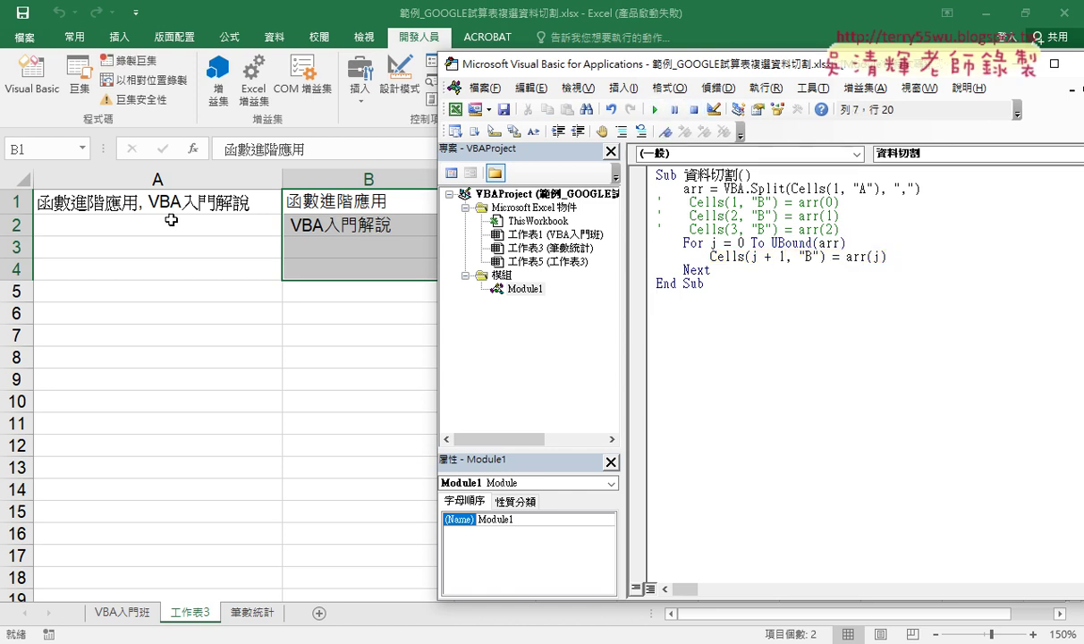
{"action": "left_click_drag", "start_coordinate": [303, 198], "coordinate": [320, 225]}
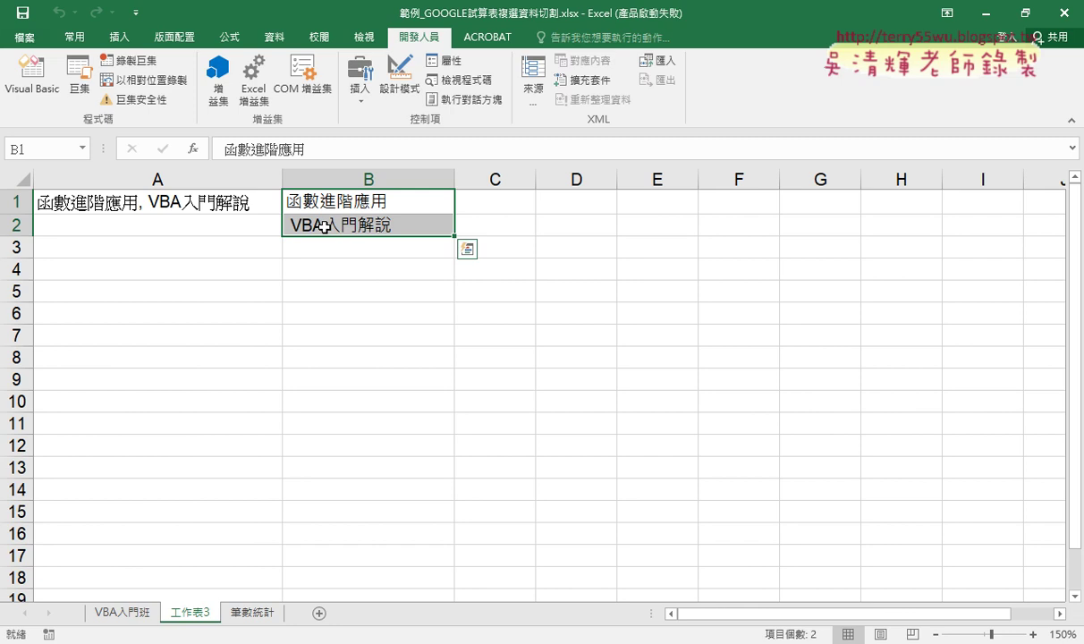
{"action": "key", "text": "Delete"}
{"action": "left_click", "coordinate": [32, 76]}
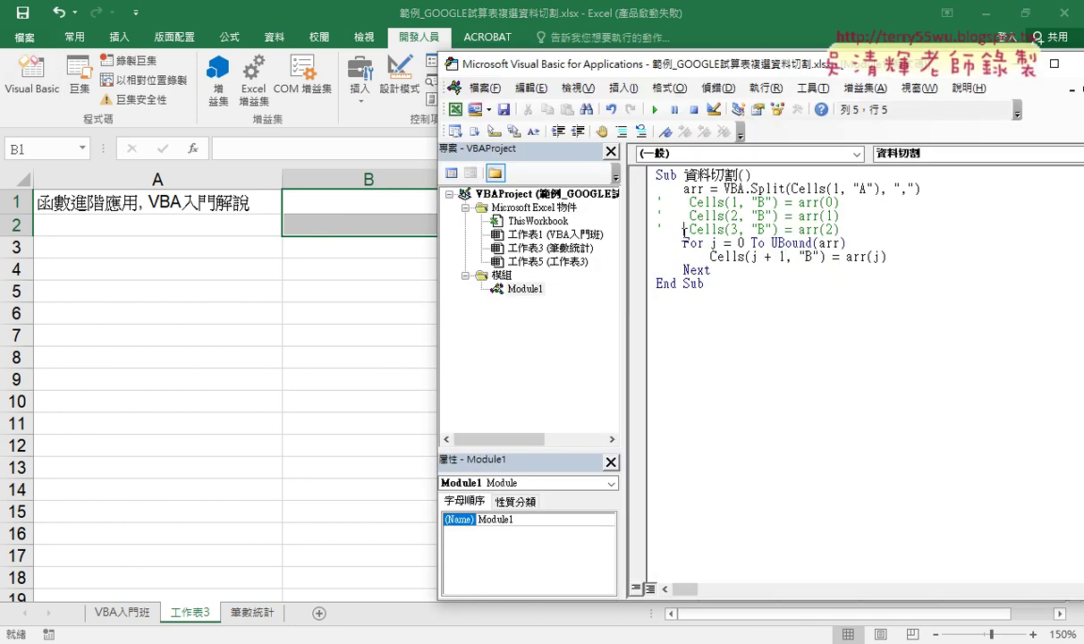
{"action": "left_click", "coordinate": [655, 109]}
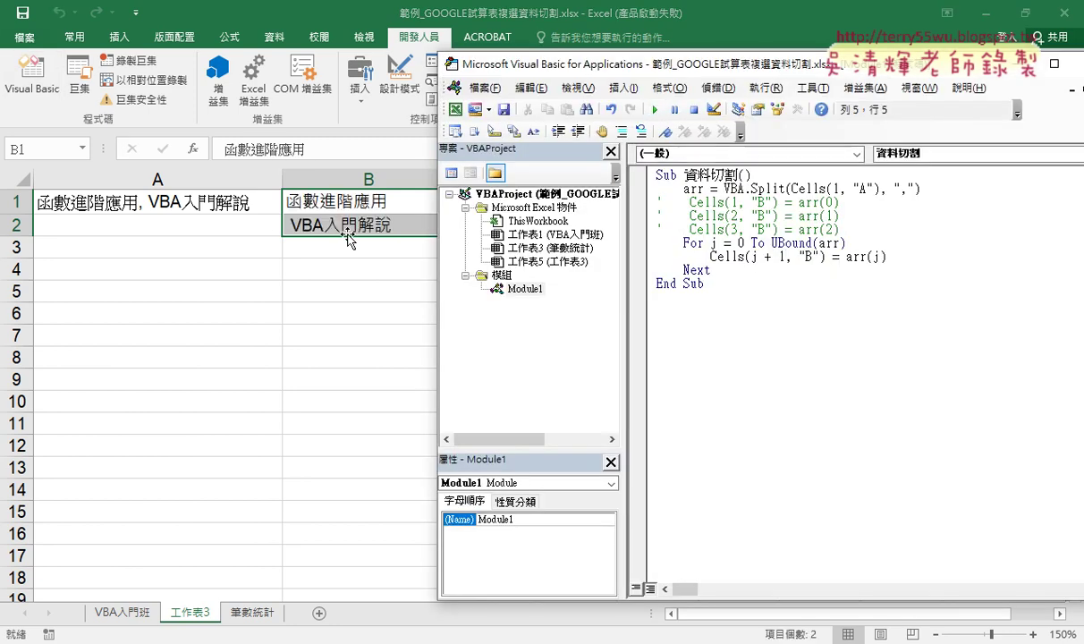
Step: Copy the five-item answer in D5 of VBA入門班 into A1 of 工作表3
{"action": "left_click", "coordinate": [126, 612]}
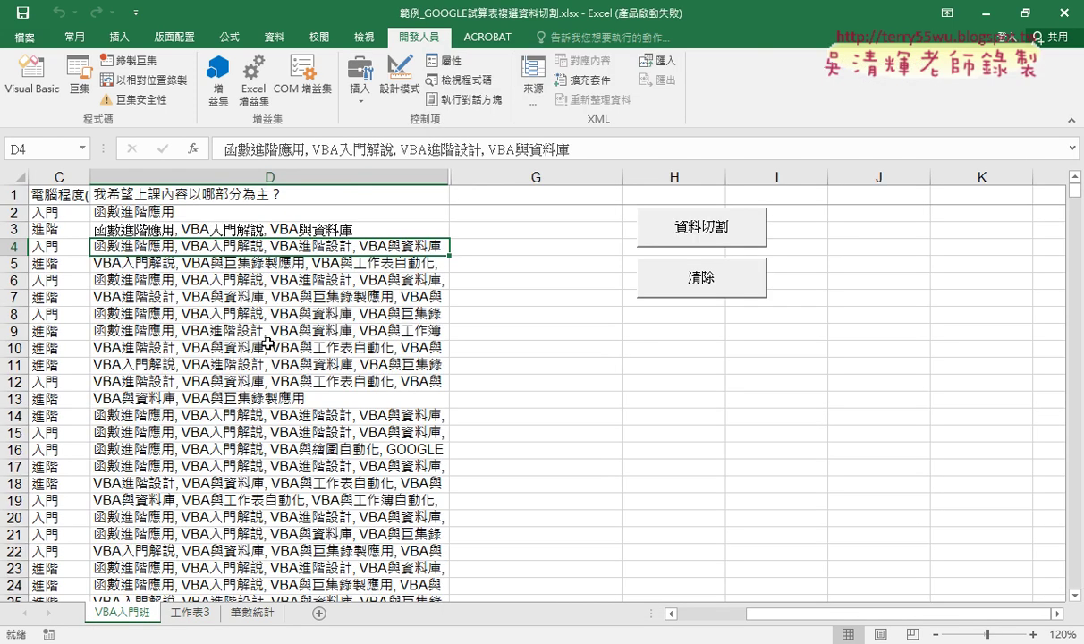
{"action": "left_click", "coordinate": [353, 266]}
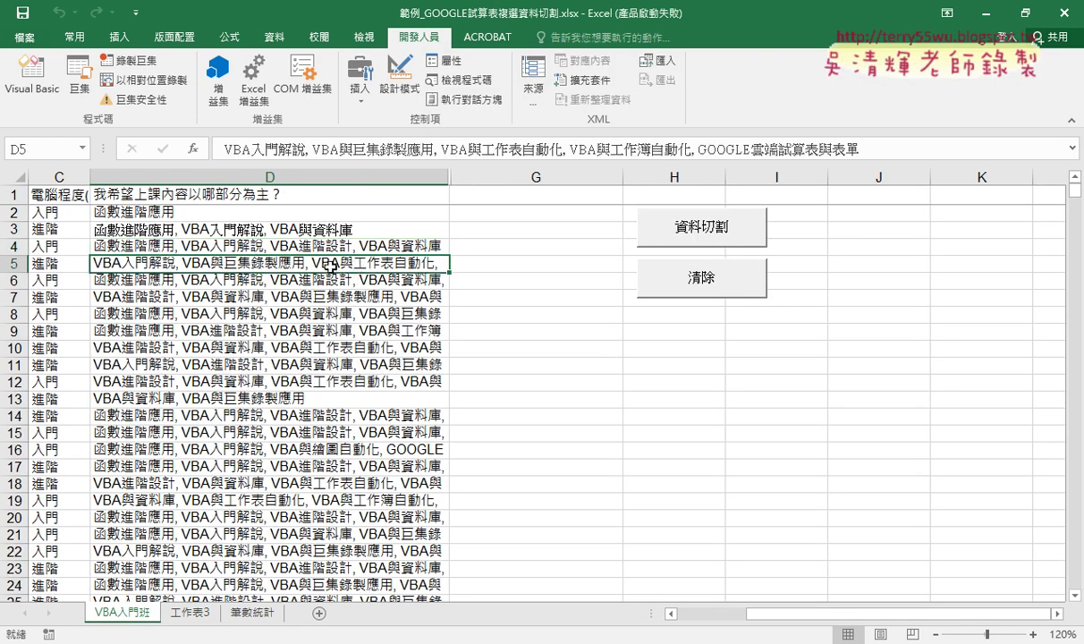
{"action": "key", "text": "ctrl+c"}
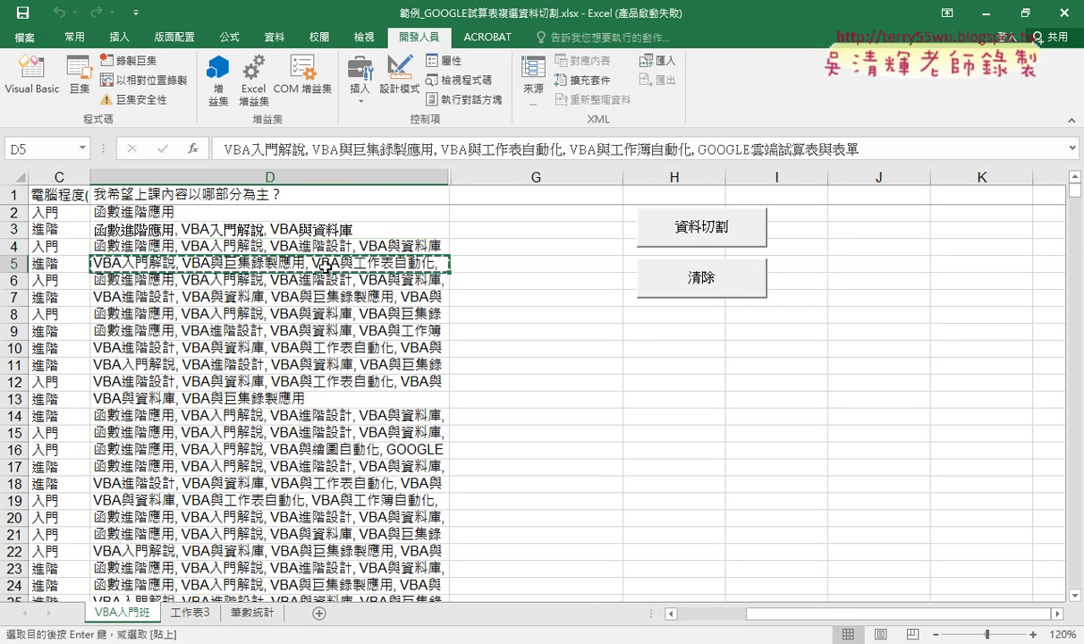
{"action": "left_click", "coordinate": [191, 614]}
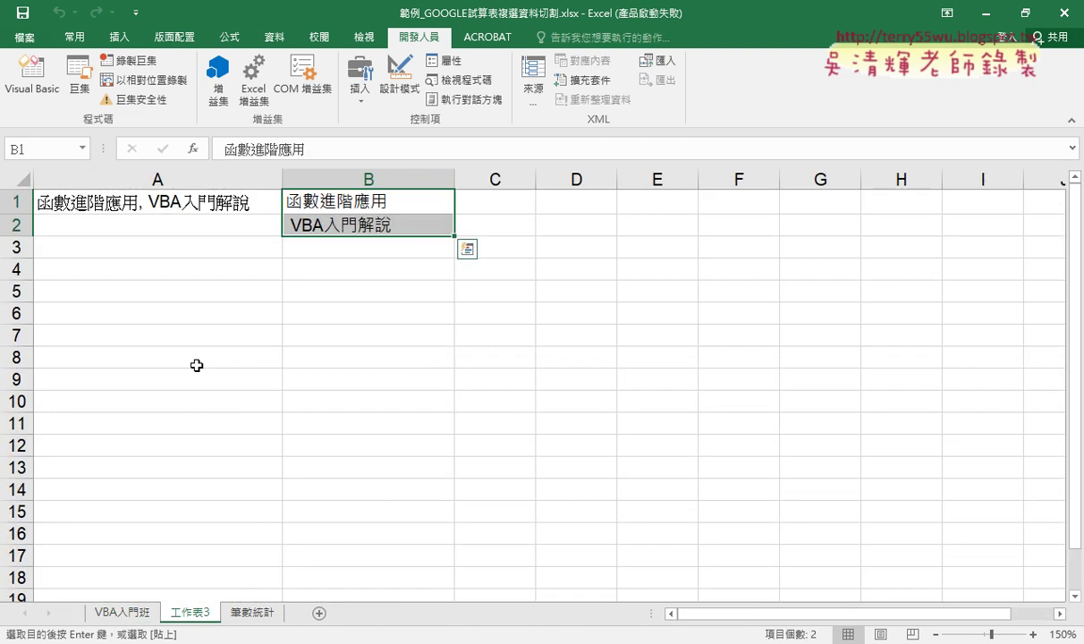
{"action": "left_click", "coordinate": [201, 204]}
{"action": "key", "text": "ctrl+v"}
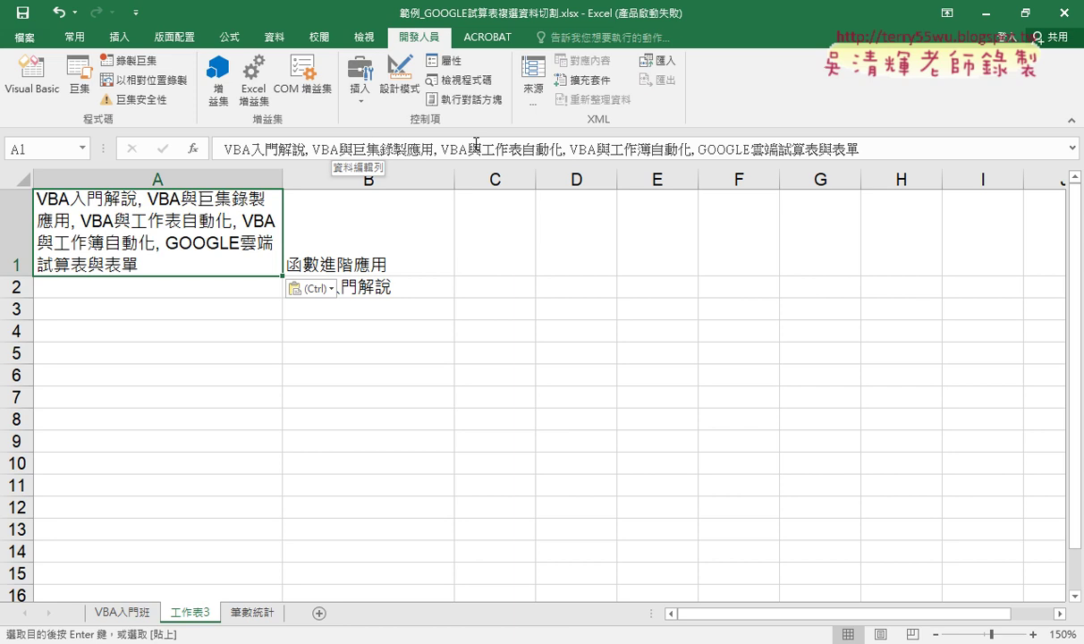
{"action": "left_click", "coordinate": [430, 240]}
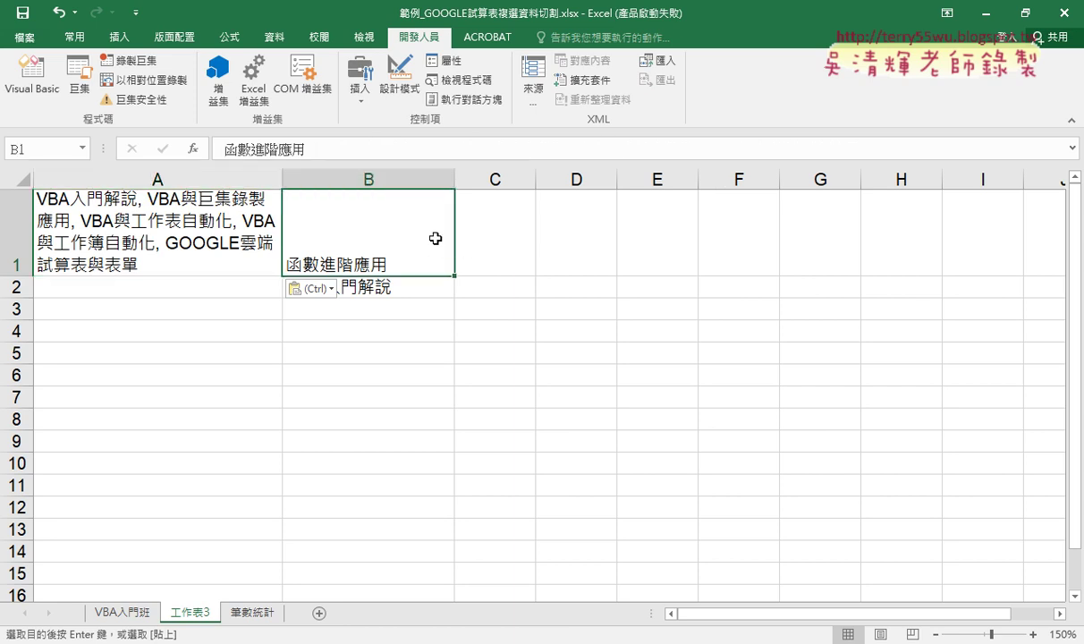
{"action": "left_click", "coordinate": [36, 101]}
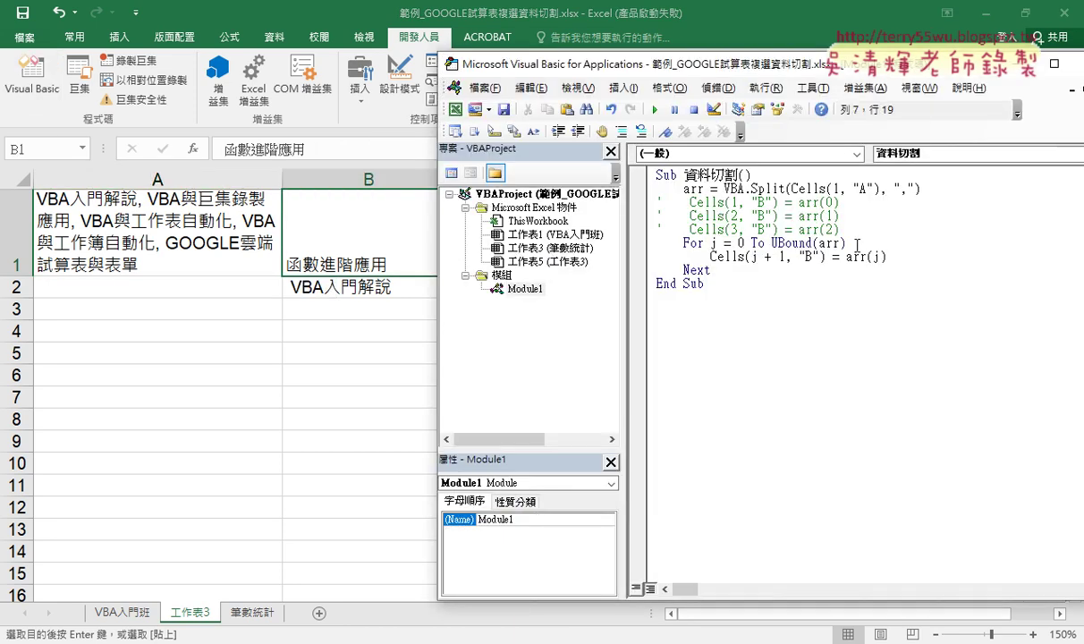
Step: Break on the For line, confirm UBound(arr) is 4, then finish filling B1:B5 and remove the breakpoint
{"action": "left_click_drag", "start_coordinate": [846, 242], "coordinate": [769, 243]}
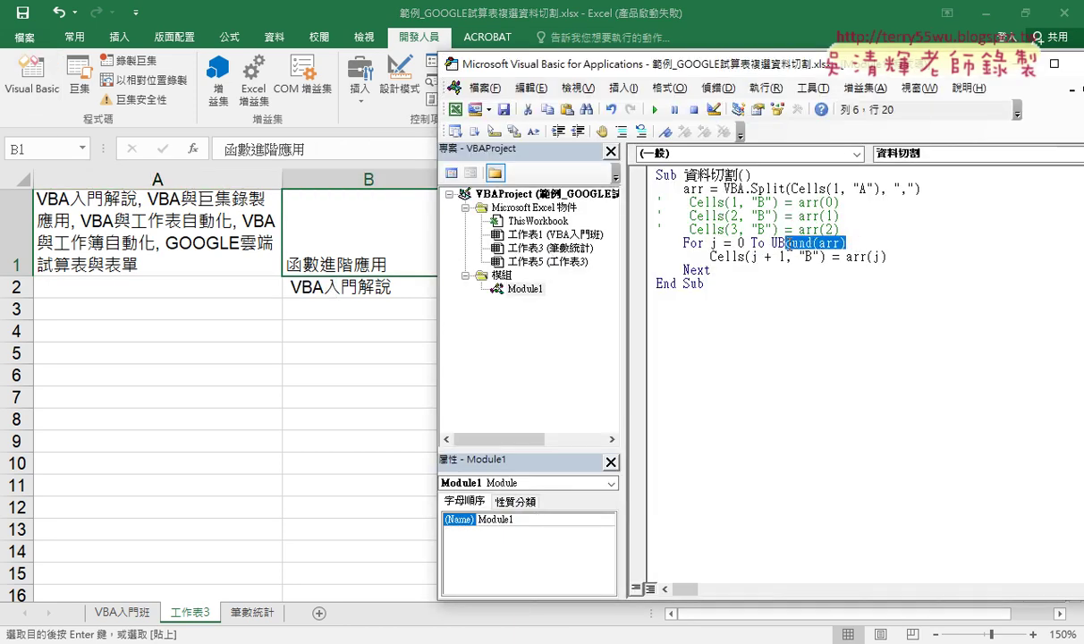
{"action": "left_click", "coordinate": [633, 241]}
{"action": "key", "text": "F5"}
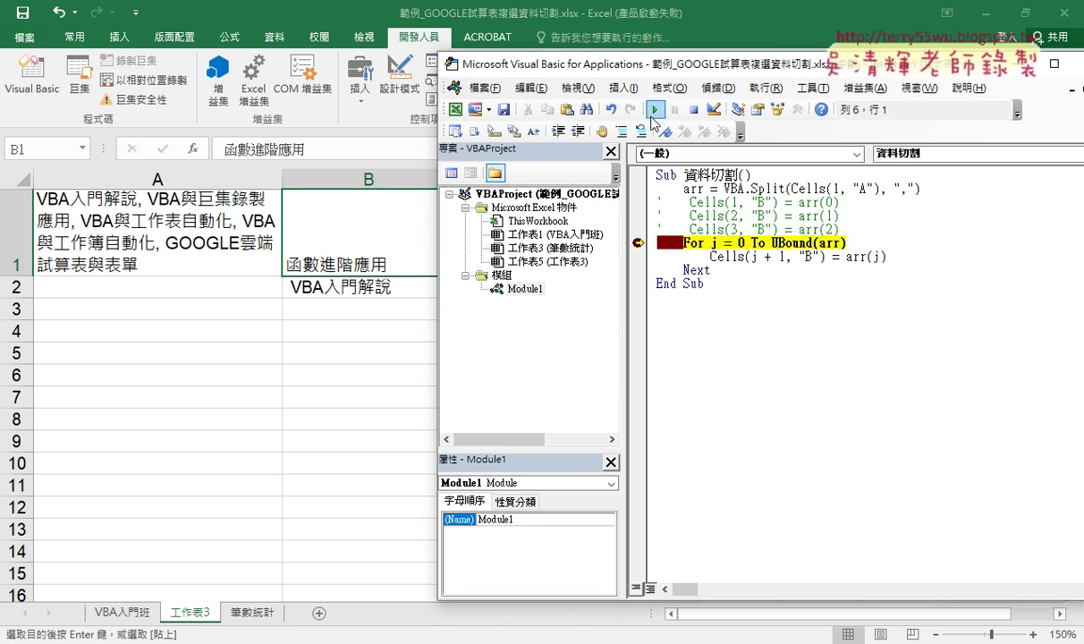
{"action": "mouse_move", "coordinate": [796, 242]}
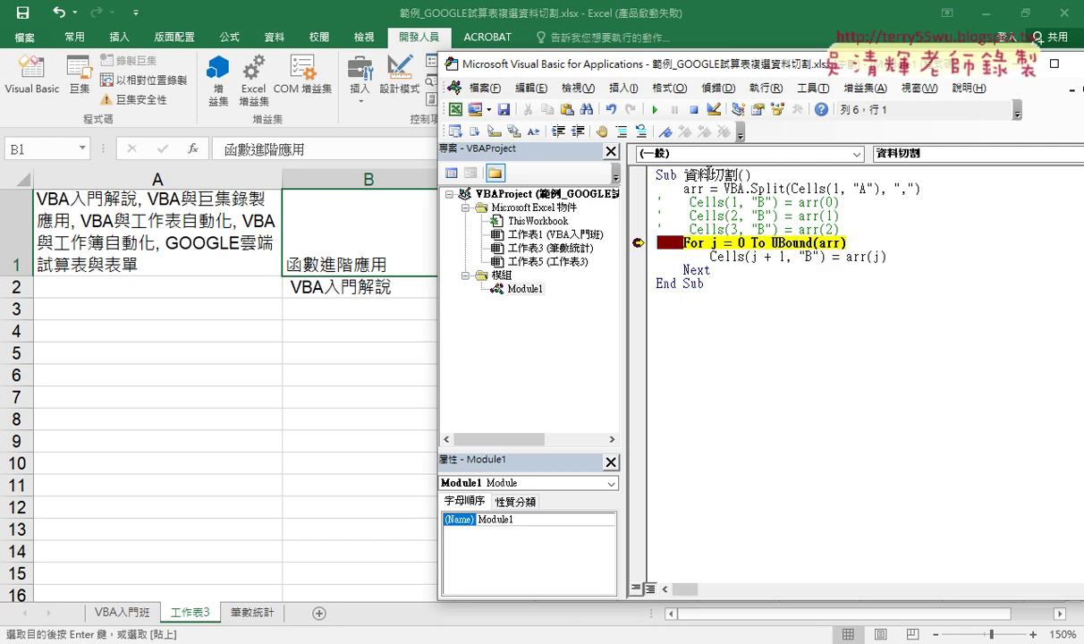
{"action": "left_click", "coordinate": [655, 109]}
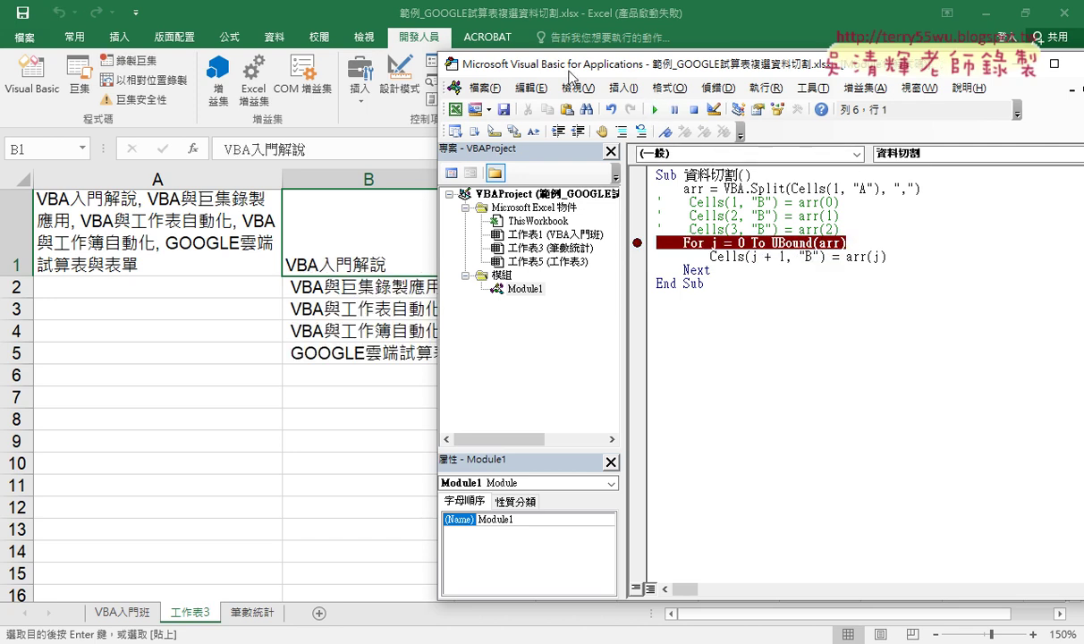
{"action": "left_click_drag", "start_coordinate": [569, 70], "coordinate": [647, 78]}
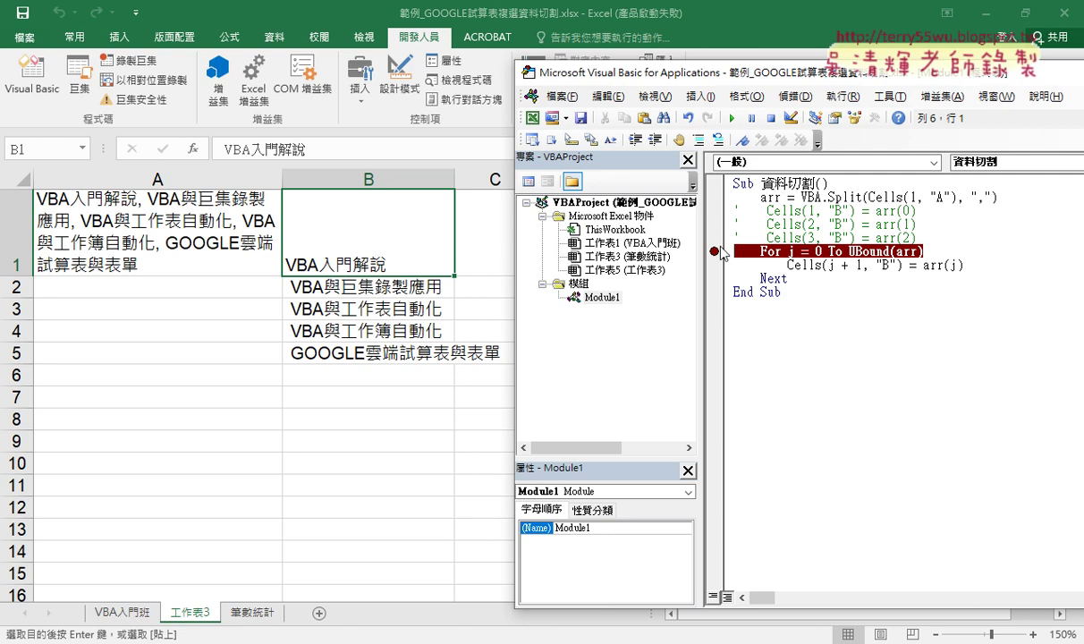
{"action": "left_click", "coordinate": [715, 251]}
Step: Select the For j…Next loop block to carry into the Google Docs code
{"action": "left_click_drag", "start_coordinate": [726, 278], "coordinate": [729, 208]}
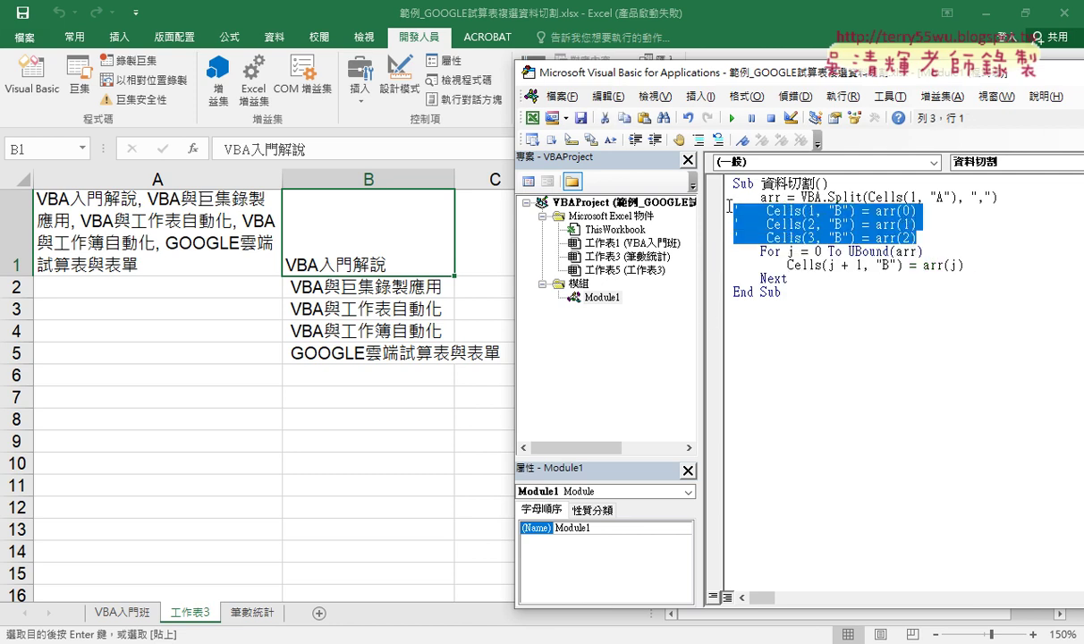
{"action": "left_click_drag", "start_coordinate": [787, 278], "coordinate": [726, 251]}
{"action": "key", "text": "ctrl+c"}
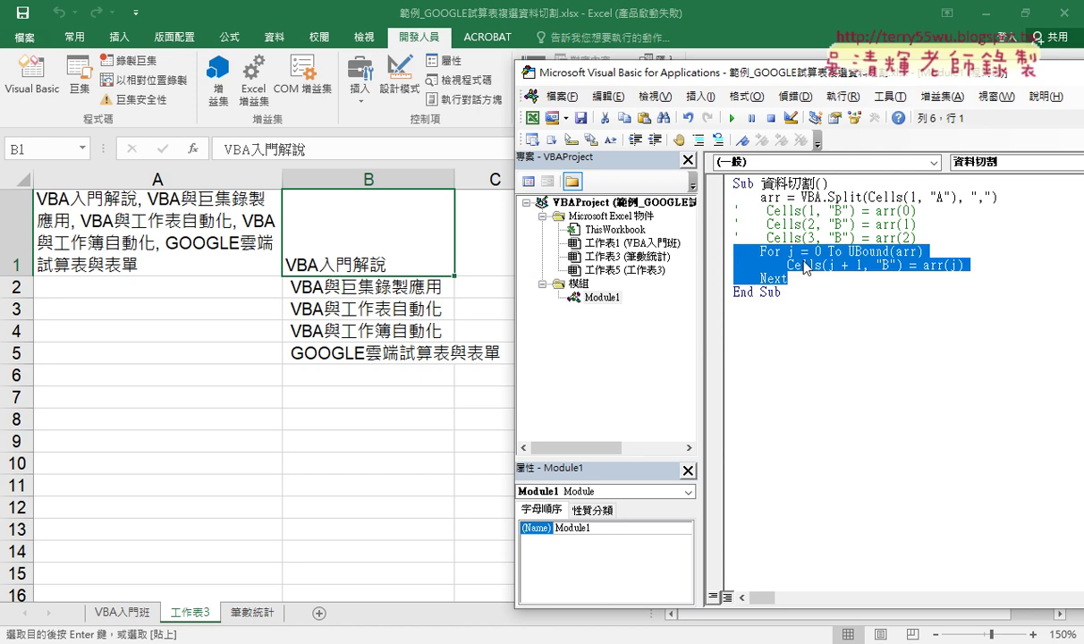
{"action": "left_click_drag", "start_coordinate": [849, 260], "coordinate": [921, 260]}
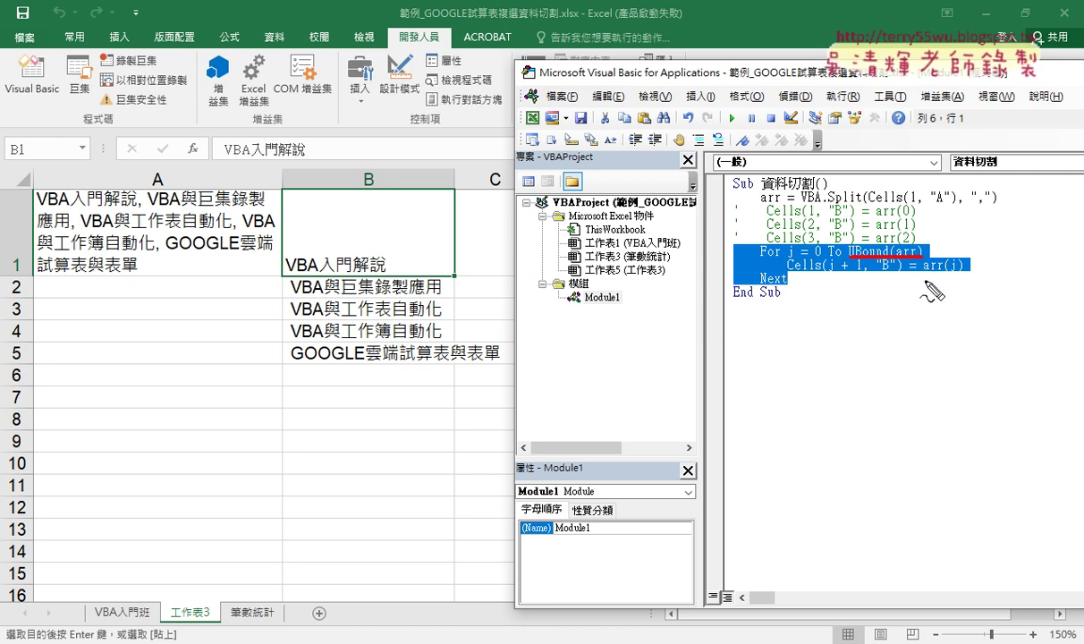
{"action": "key", "text": "Escape"}
{"action": "left_click", "coordinate": [883, 419]}
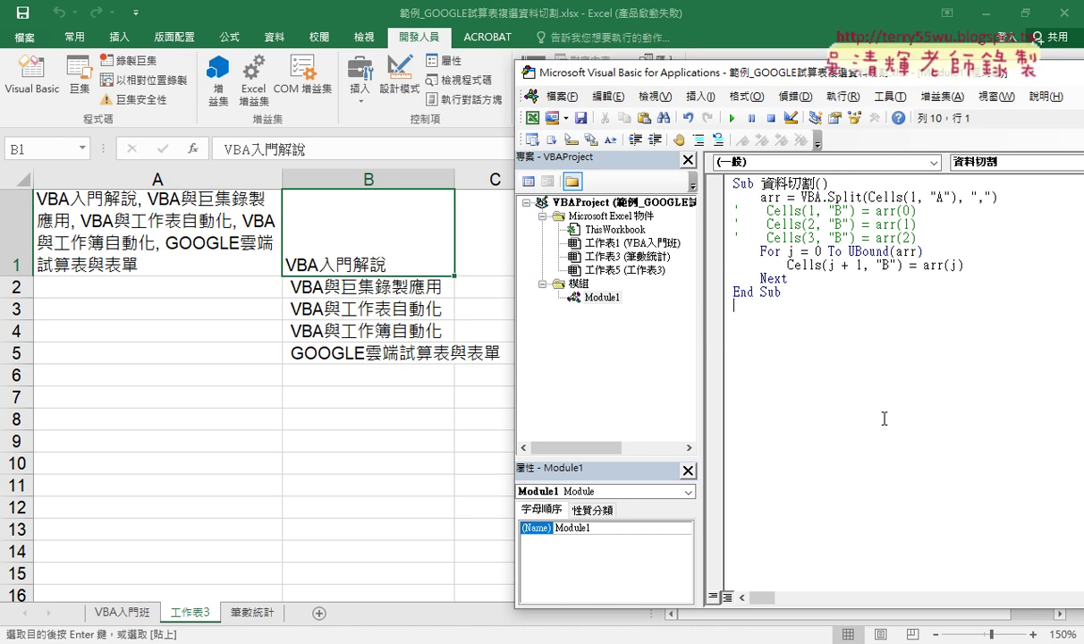
{"action": "left_click_drag", "start_coordinate": [788, 279], "coordinate": [721, 256]}
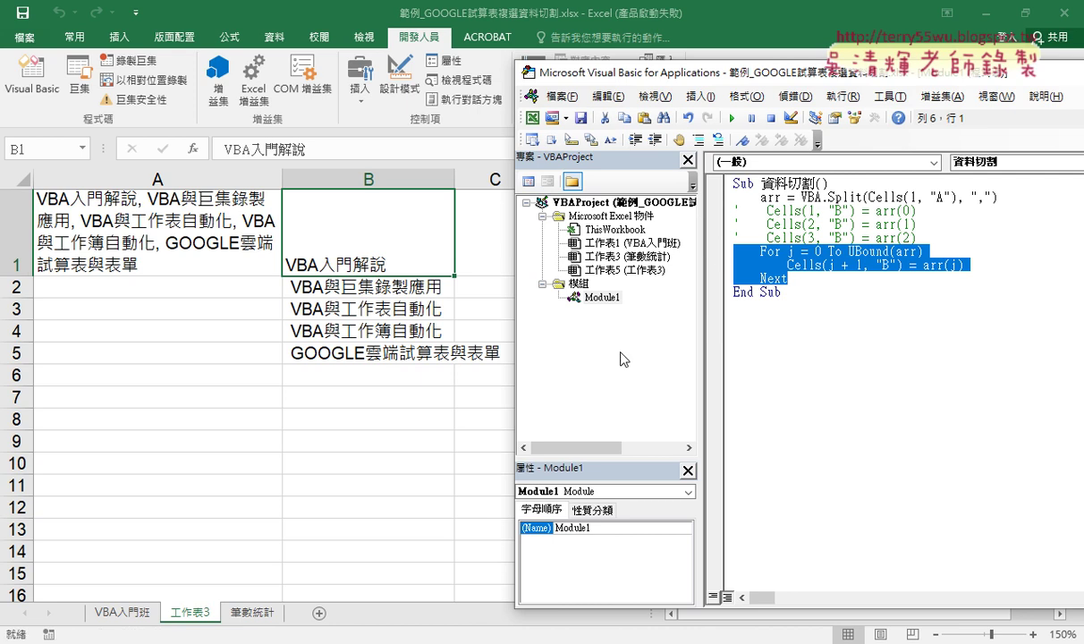
{"action": "key", "text": "alt+Tab"}
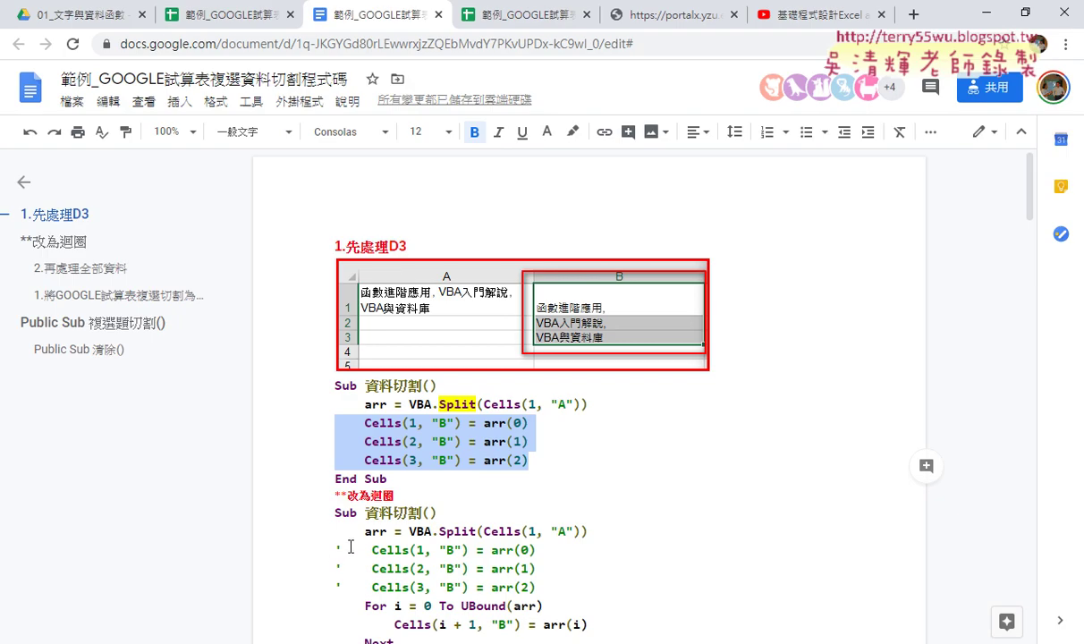
Step: Paste the j-based loop over the old For i block and remove the extra blank line
{"action": "scroll", "coordinate": [344, 547], "scroll_direction": "down", "scroll_amount": 3}
{"action": "left_click_drag", "start_coordinate": [394, 473], "coordinate": [317, 440]}
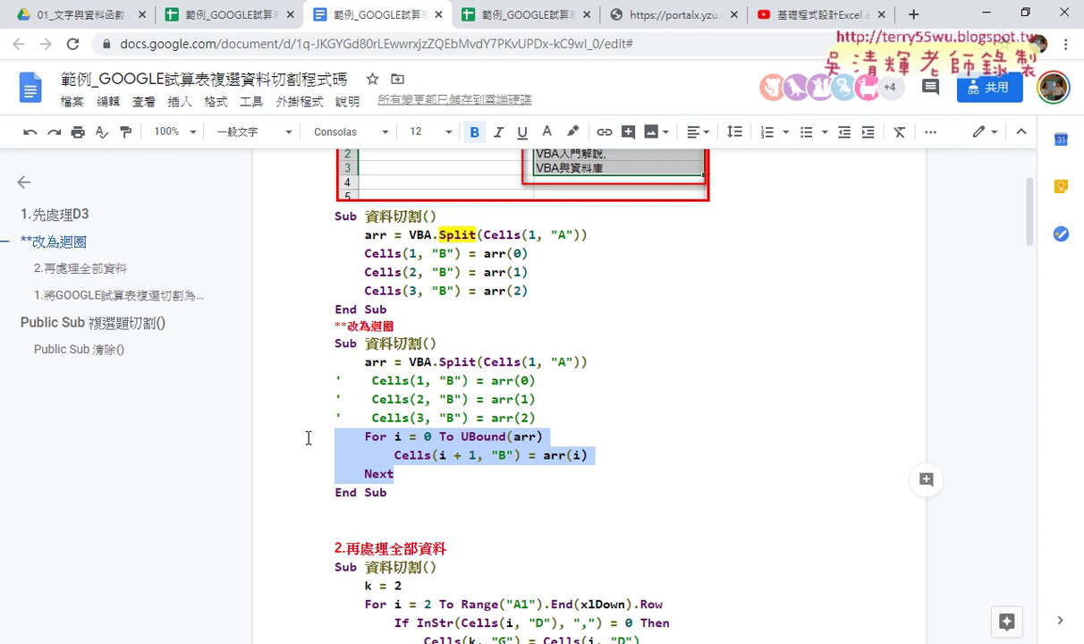
{"action": "key", "text": "ctrl+v"}
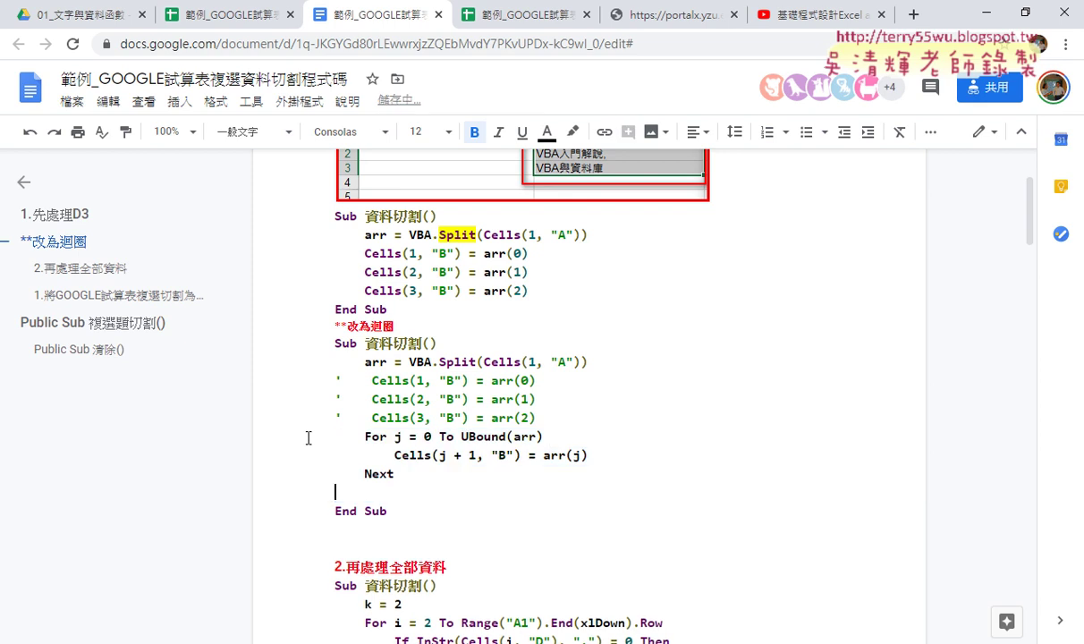
{"action": "key", "text": "BackSpace"}
Step: Format the pasted For…Next lines with Code Pretty's Format Selection
{"action": "left_click_drag", "start_coordinate": [423, 474], "coordinate": [309, 420]}
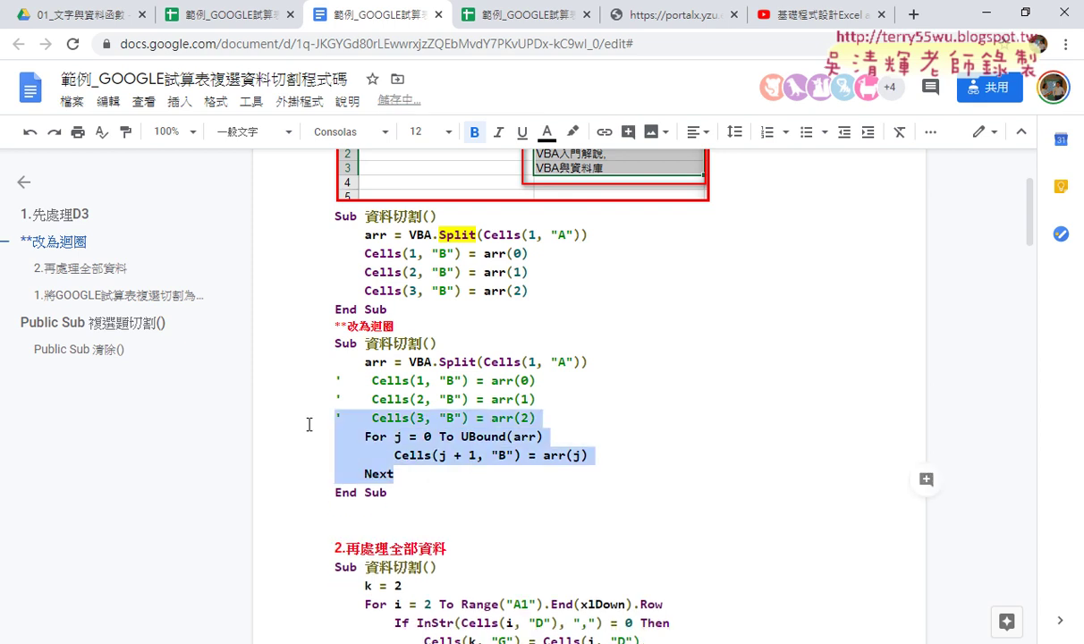
{"action": "left_click", "coordinate": [409, 455]}
{"action": "left_click_drag", "start_coordinate": [402, 479], "coordinate": [327, 437]}
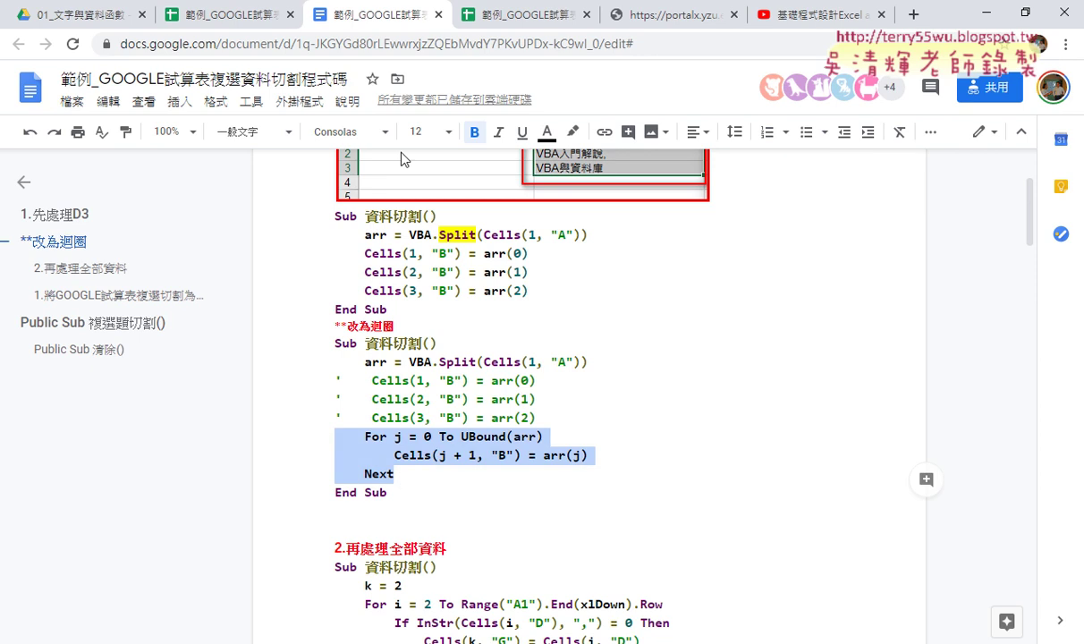
{"action": "left_click", "coordinate": [300, 102]}
{"action": "mouse_move", "coordinate": [328, 175]}
{"action": "left_click", "coordinate": [488, 179]}
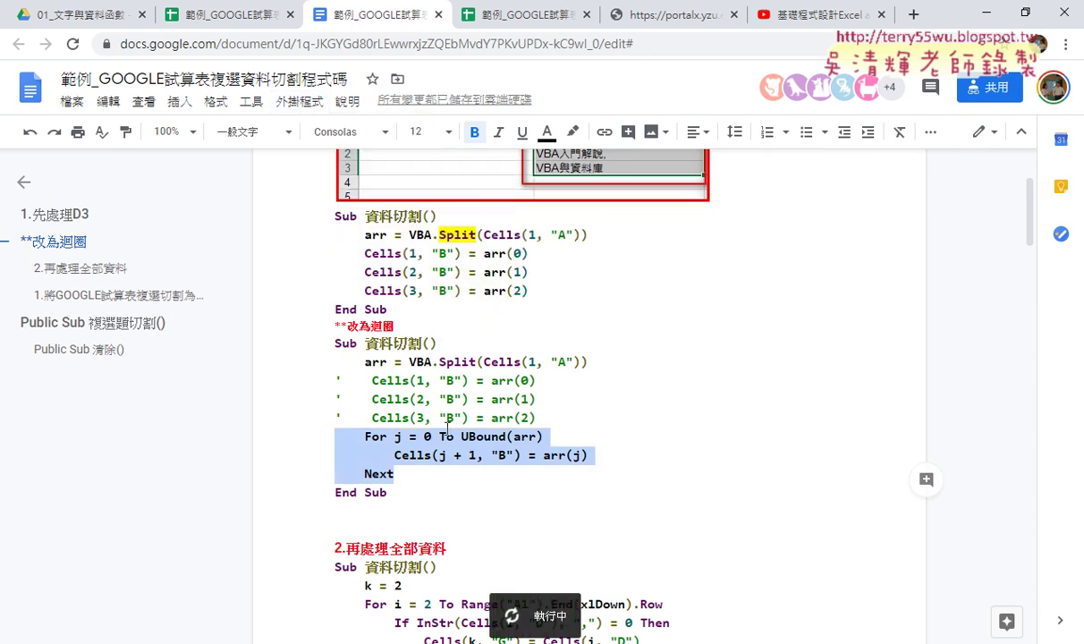
{"action": "left_click", "coordinate": [288, 105]}
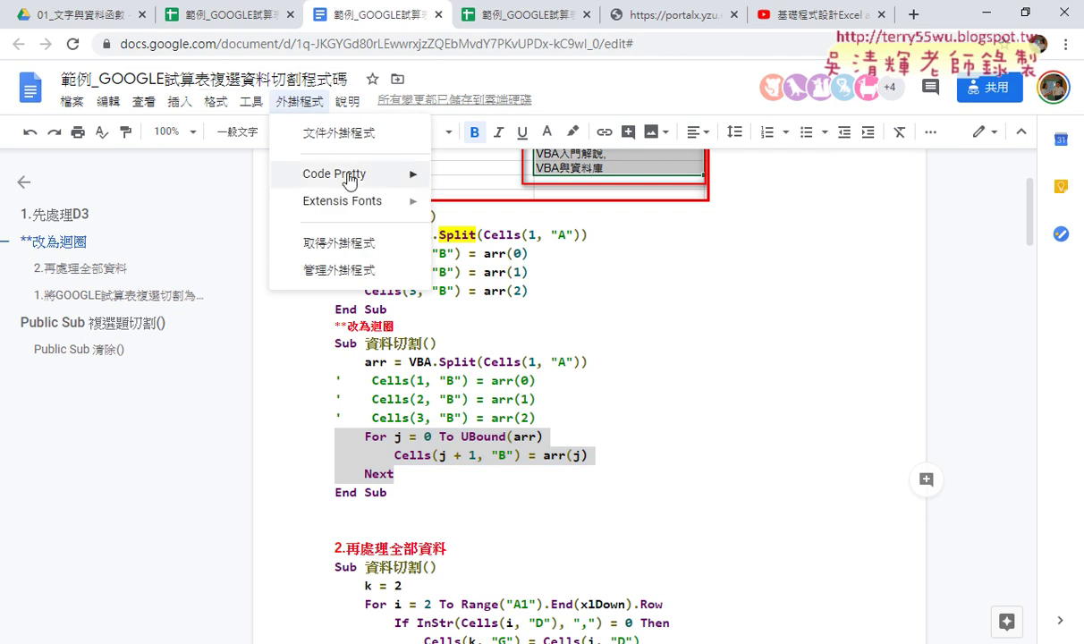
{"action": "left_click", "coordinate": [545, 455]}
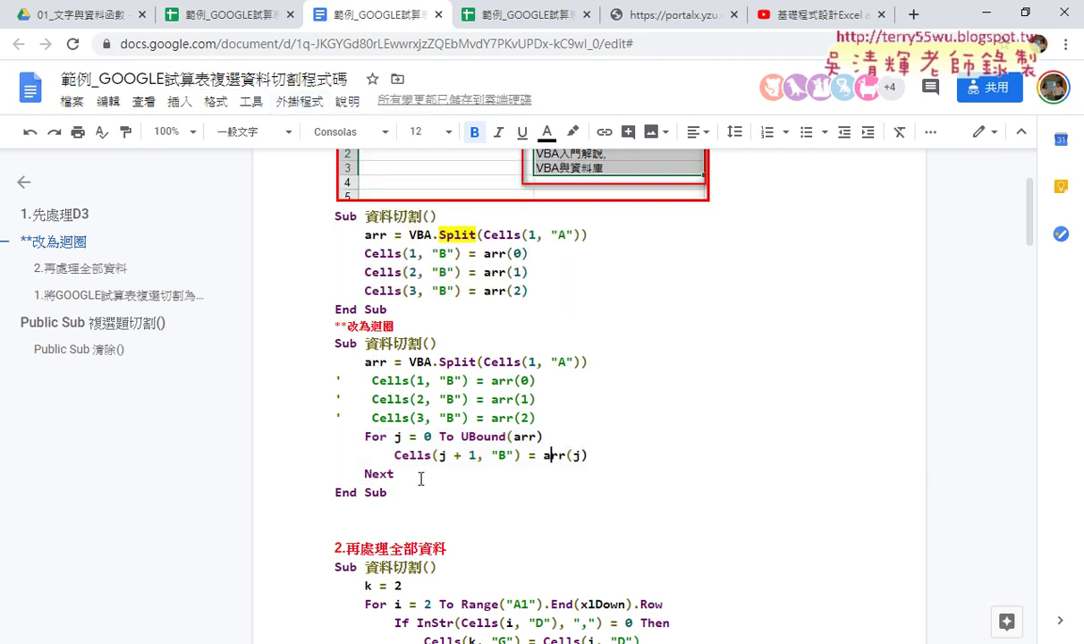
{"action": "left_click_drag", "start_coordinate": [418, 474], "coordinate": [337, 447]}
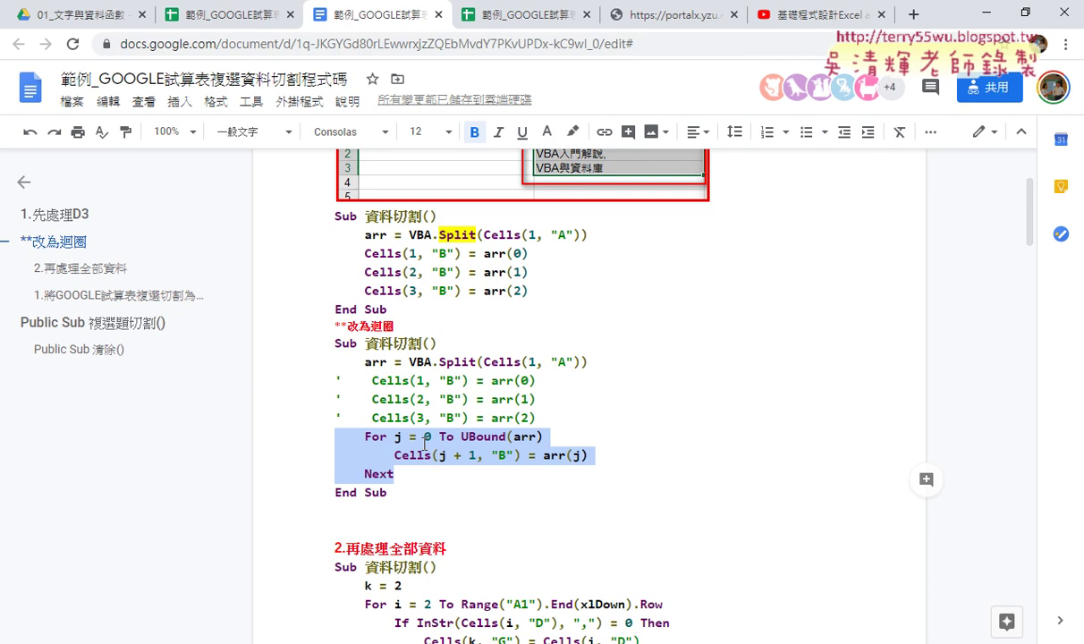